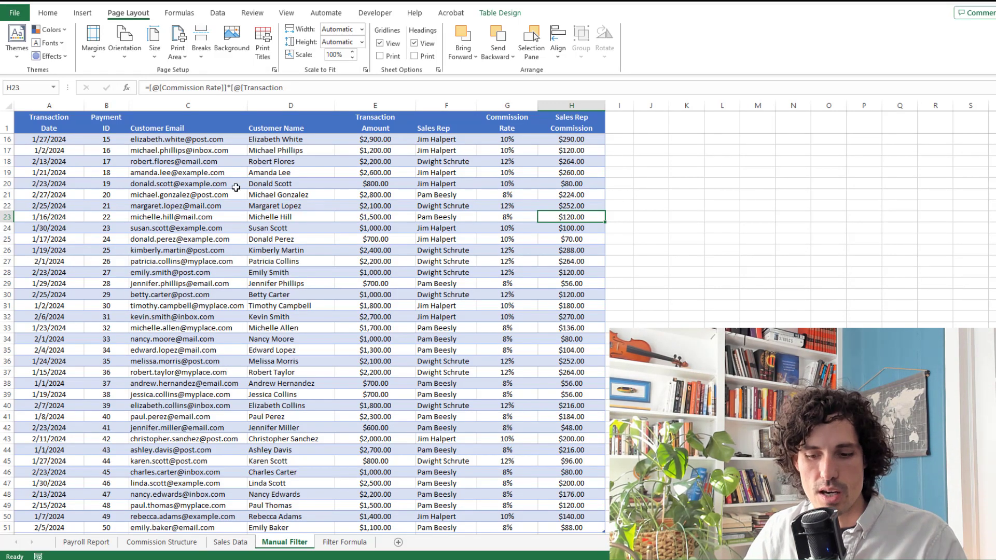
Step: Scroll back to the top and review each header from Transaction Date to Sales Rep Commission
scroll(228, 187, "up", 1)
scroll(156, 166, "up", 5)
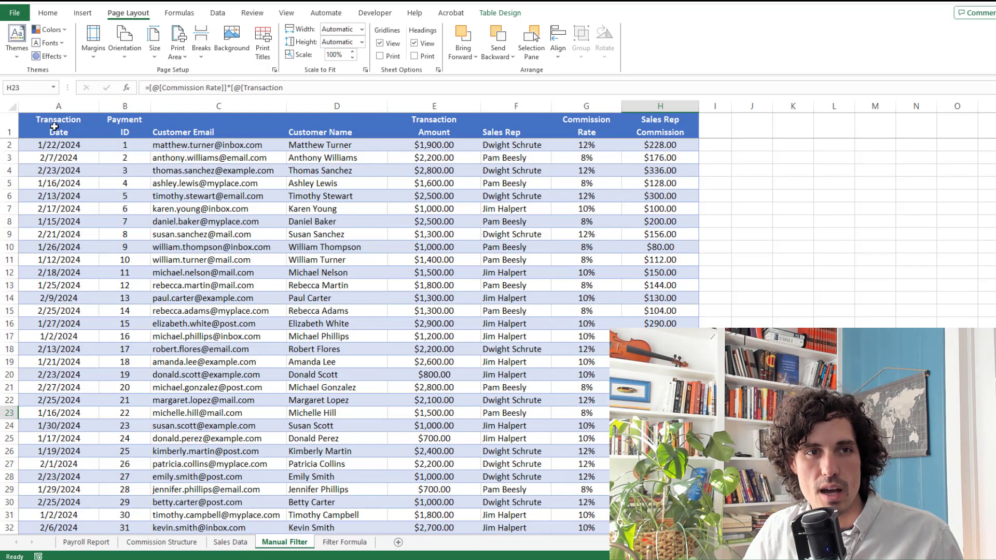
left_click(54, 127)
left_click(212, 128)
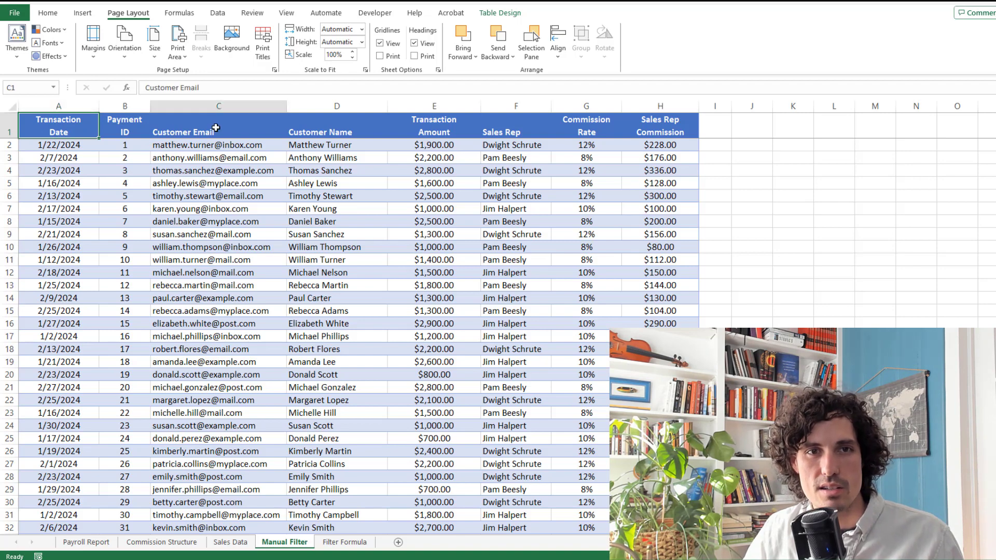
left_click(331, 130)
left_click(442, 126)
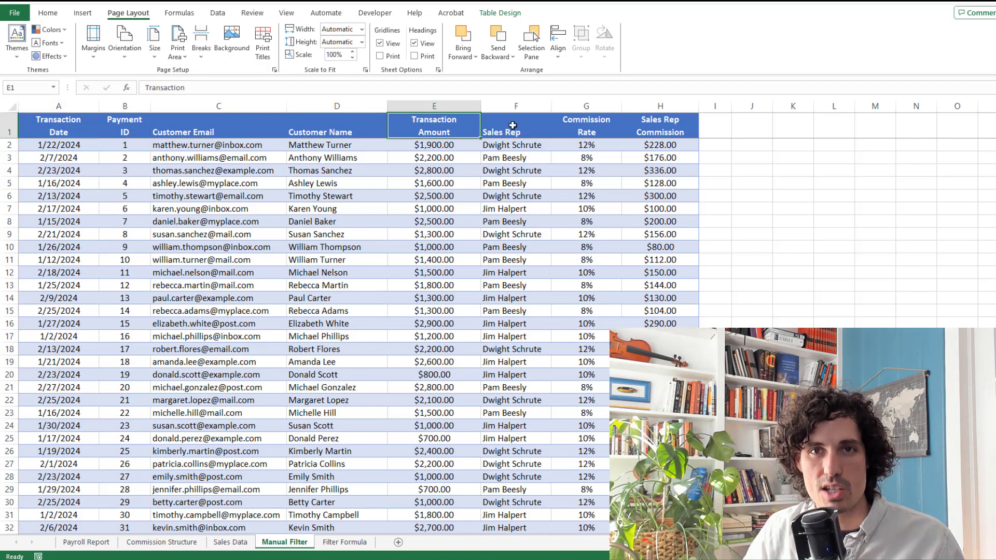
left_click(512, 126)
left_click(605, 131)
key("Right")
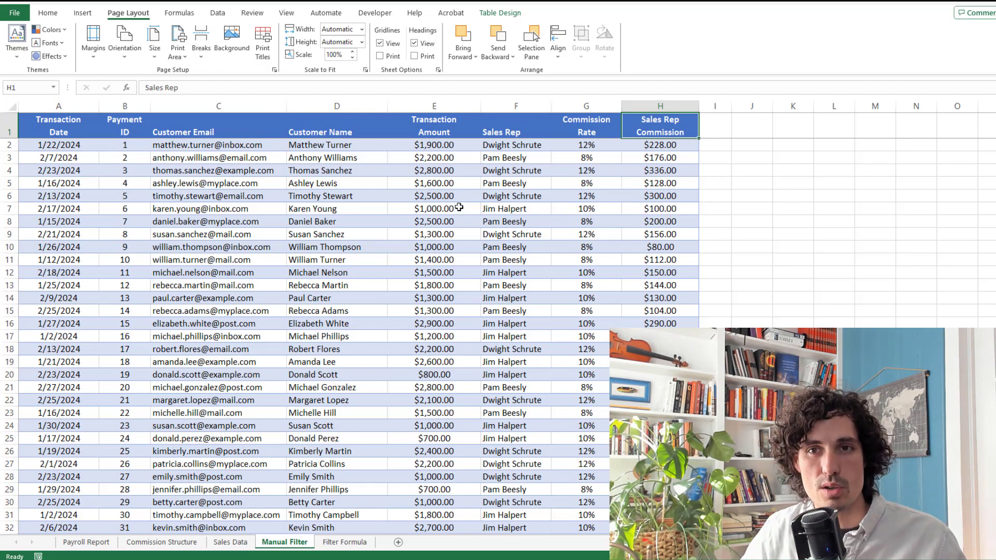
Step: On the Home ribbon, select the Sales Rep header and bring up Sort & Filter
left_click(47, 13)
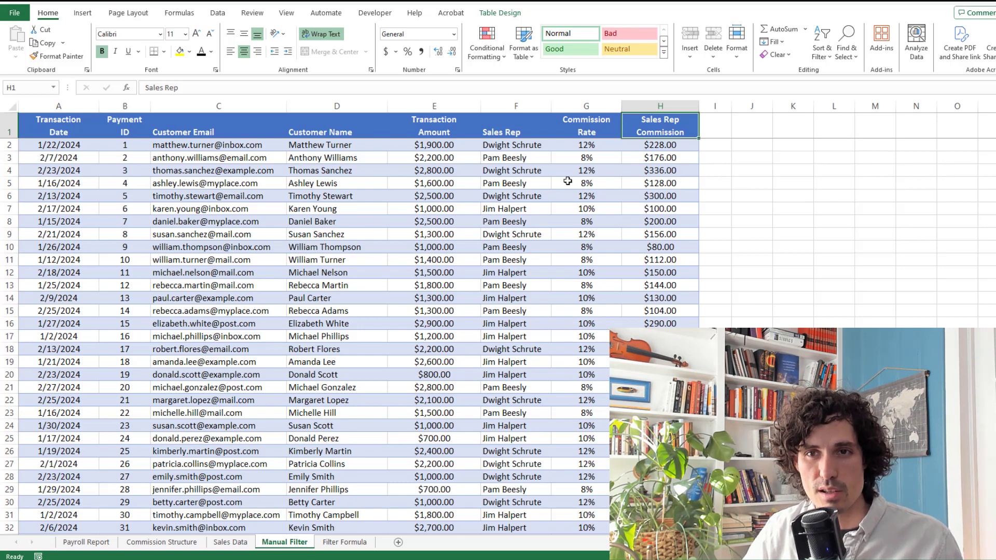
left_click(494, 131)
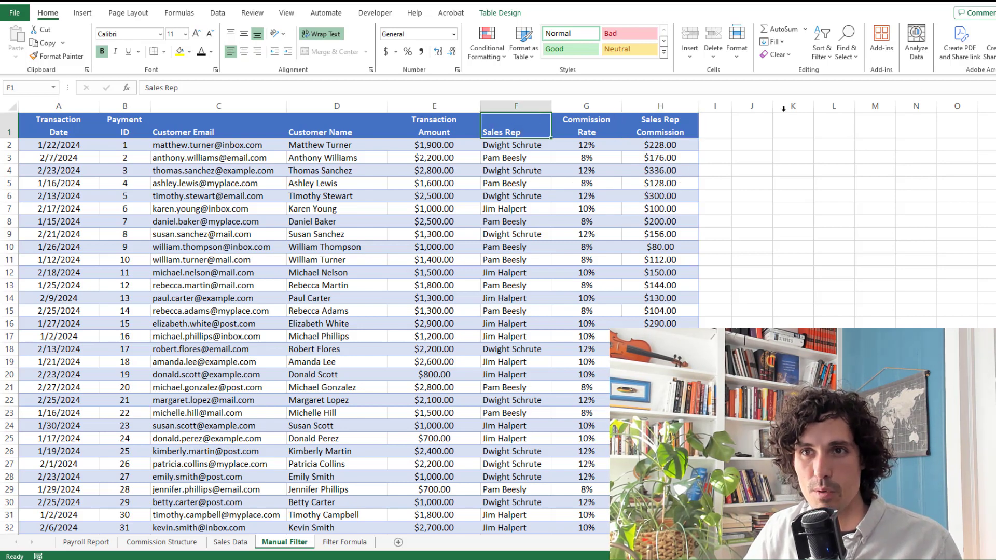
left_click(821, 50)
left_click(826, 51)
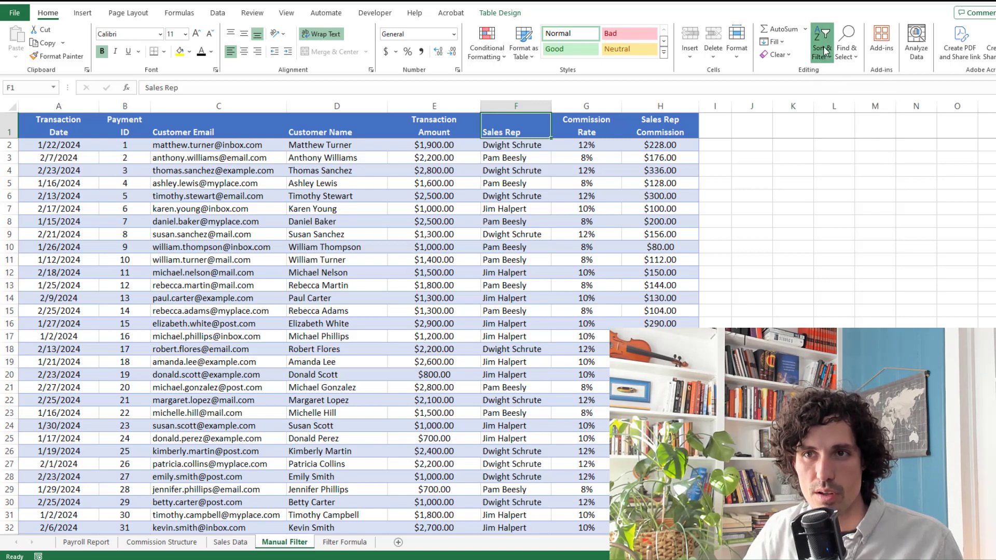
Step: Turn on column filters for the sales table
left_click(824, 51)
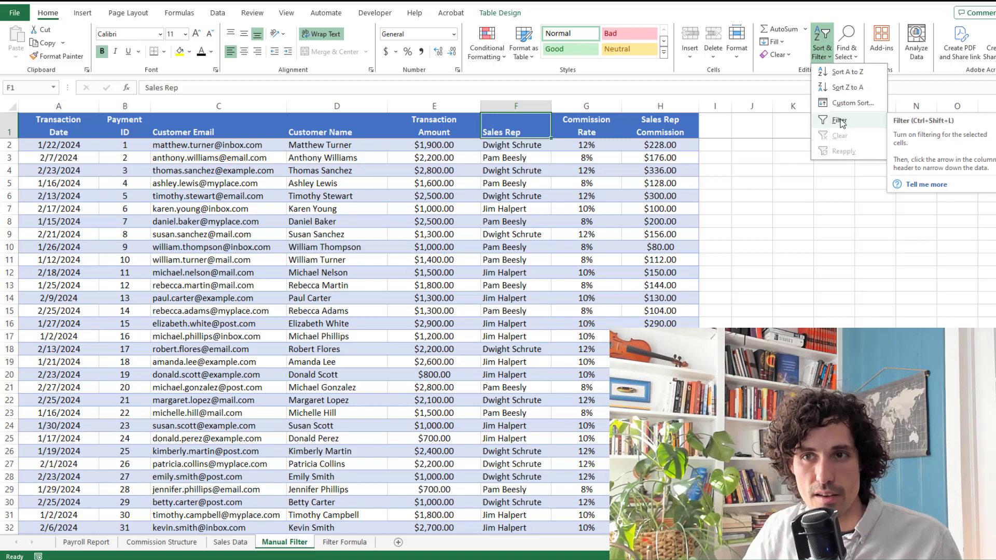
left_click(838, 121)
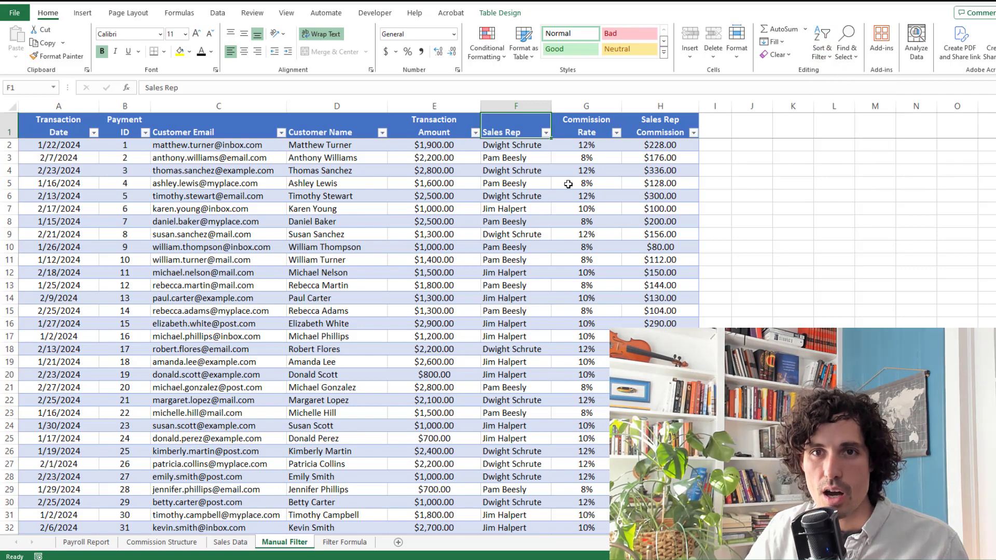
left_click(545, 133)
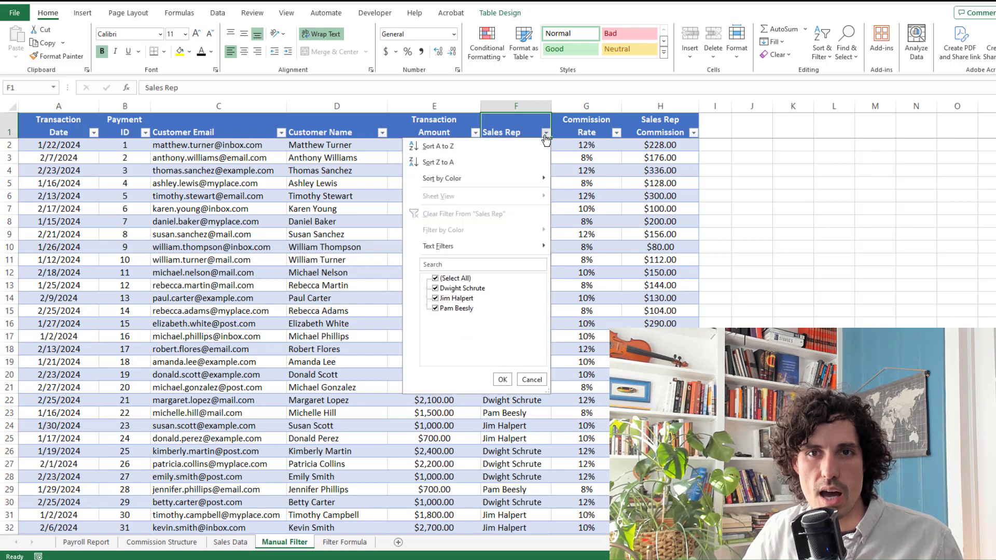
left_click(436, 279)
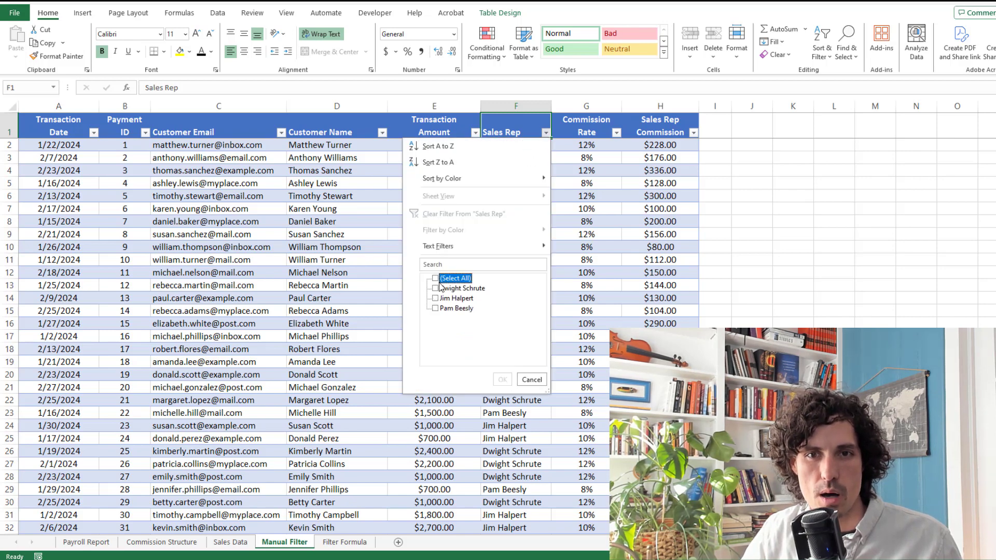
left_click(532, 379)
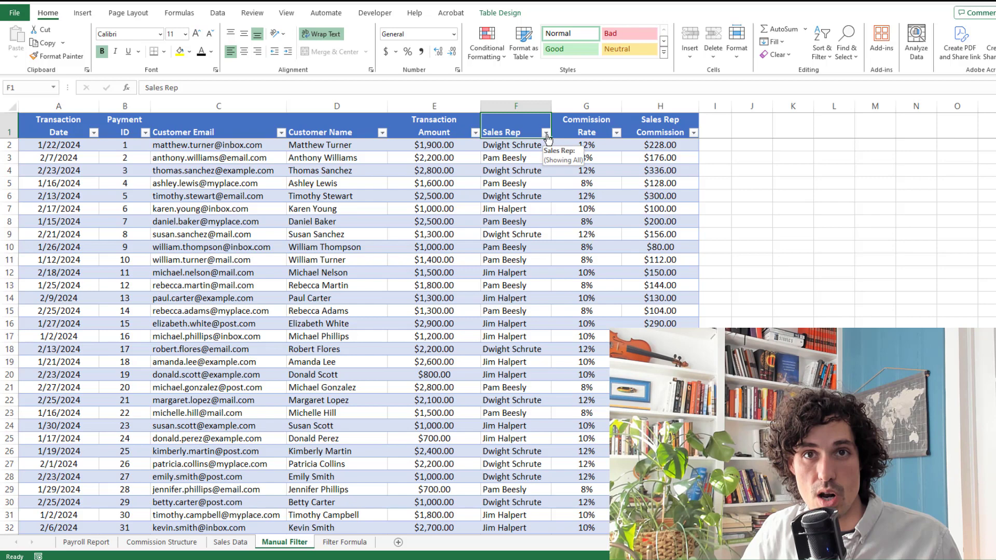
Step: Filter the Sales Rep column to Jim Halpert only, leaving his 13 transactions
left_click(546, 134)
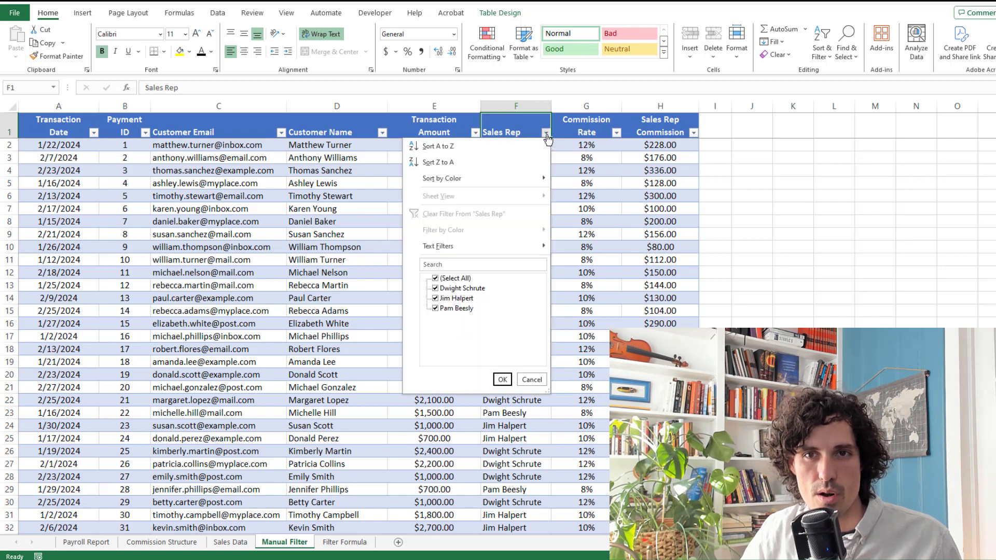
left_click(435, 279)
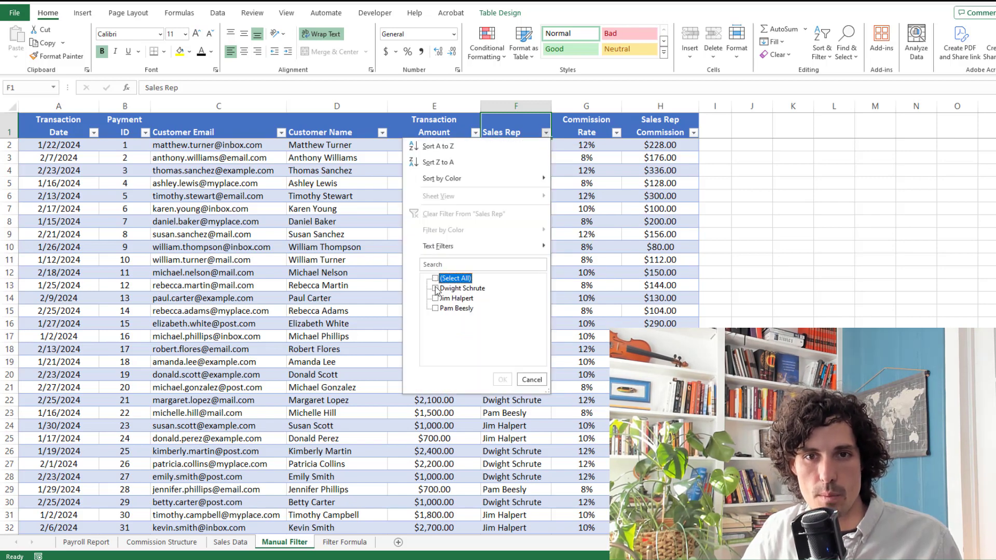
left_click(436, 298)
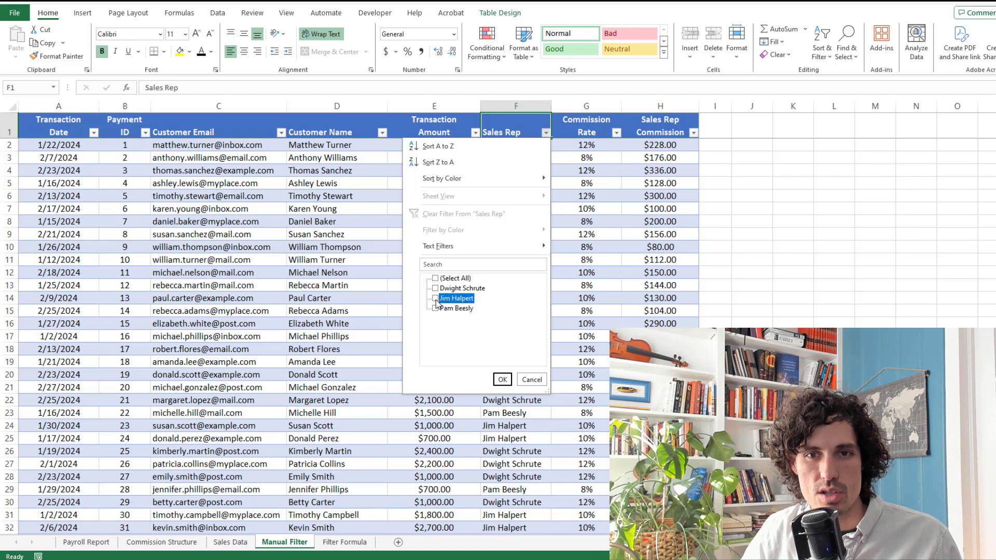
left_click(502, 379)
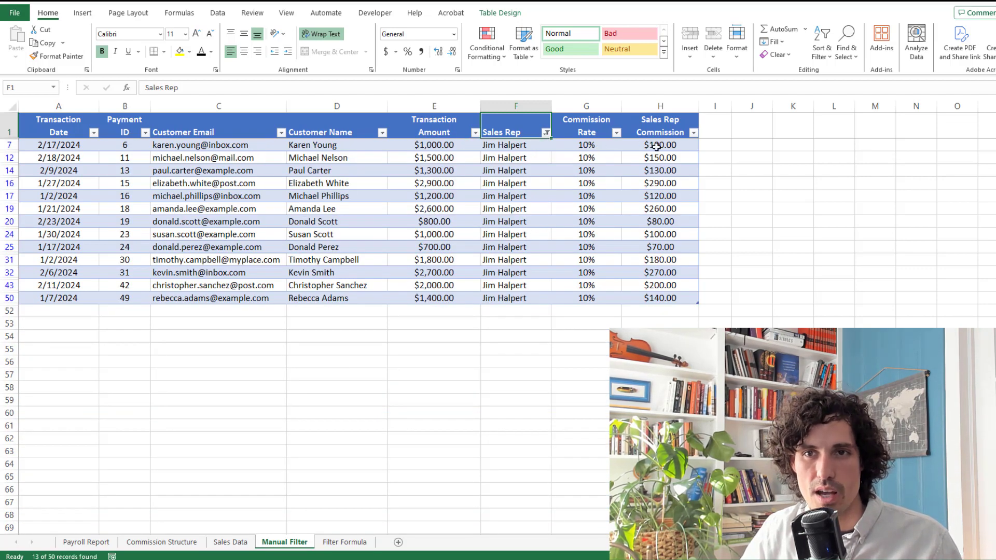
Step: Review the rep's commission amounts, then limit Transaction Date to February 2024 only
left_click_drag(658, 146, 659, 298)
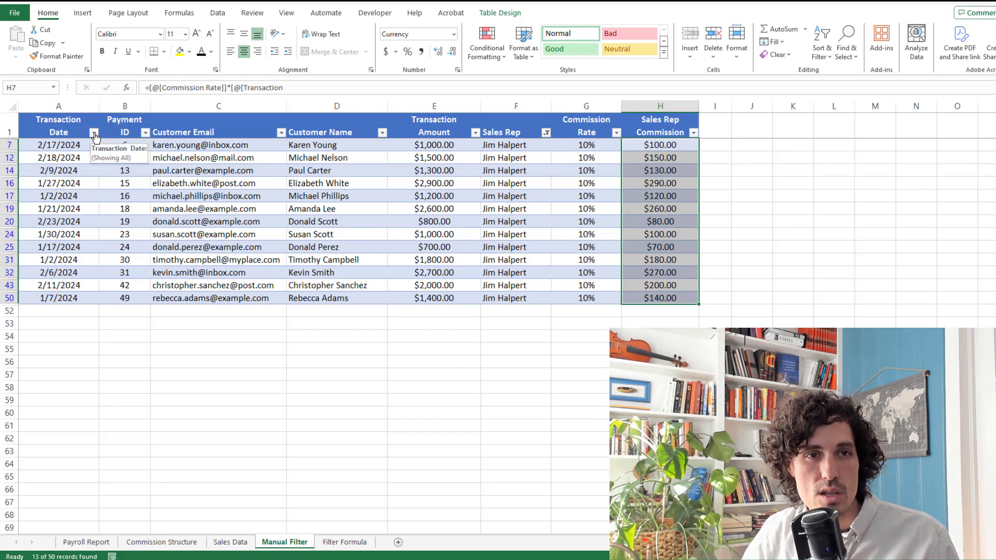
left_click(89, 169)
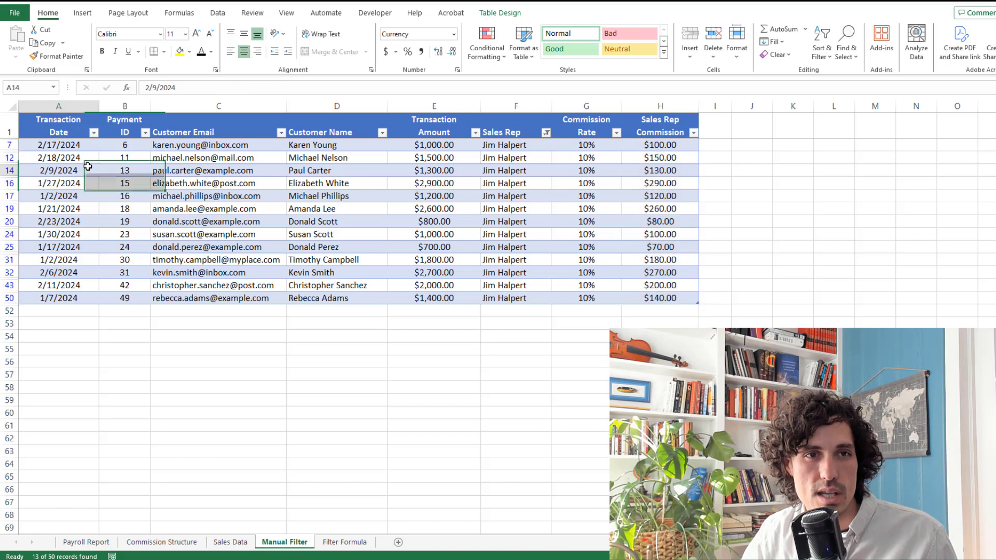
left_click(94, 134)
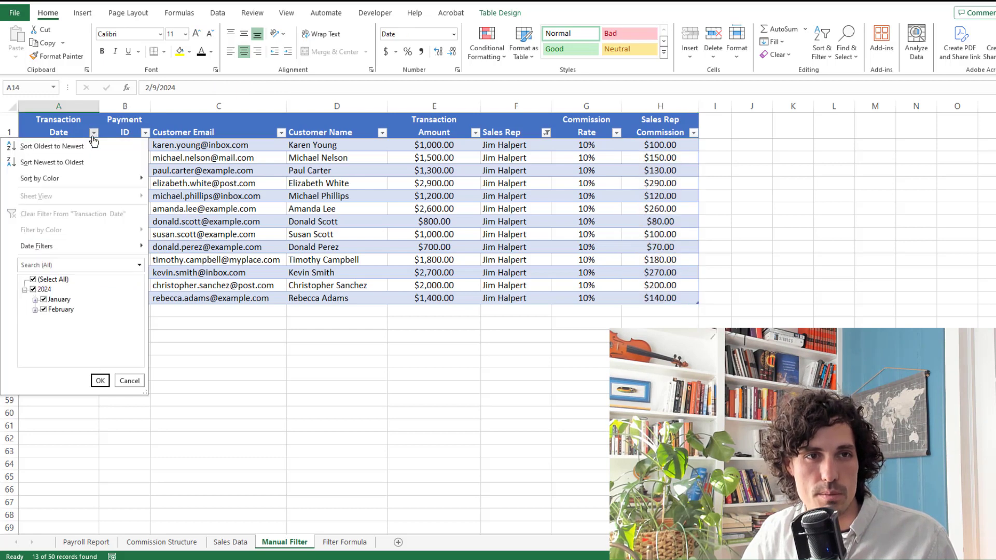
left_click(33, 280)
left_click(43, 310)
left_click(34, 310)
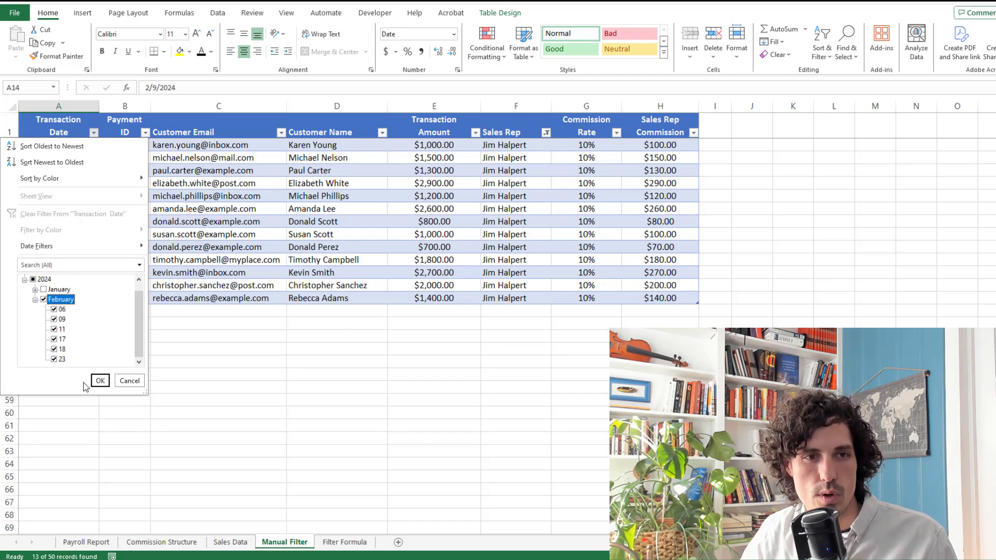
left_click(100, 381)
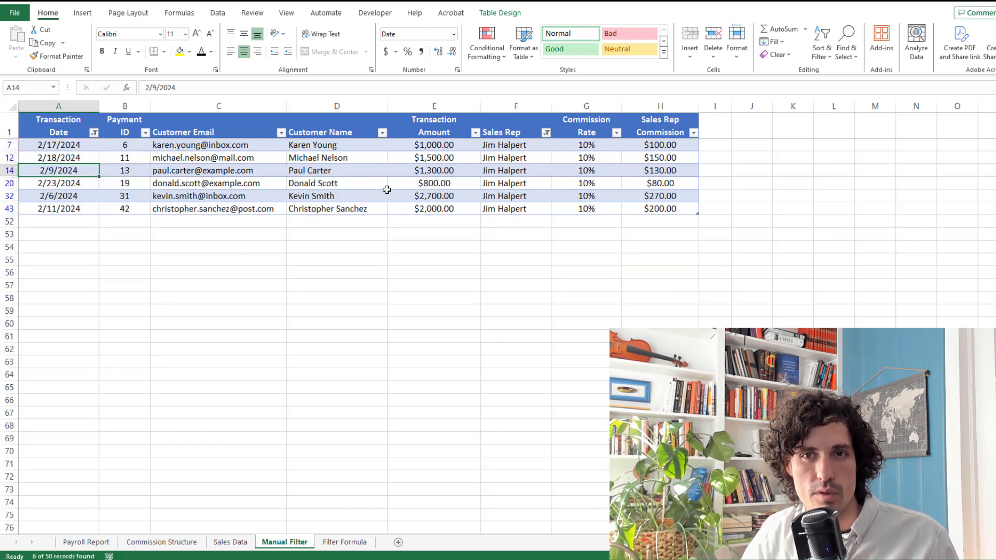
Step: Inspect the filtered table's Transaction Date and Sales Rep cells
left_click(57, 131)
left_click(679, 209, "shift")
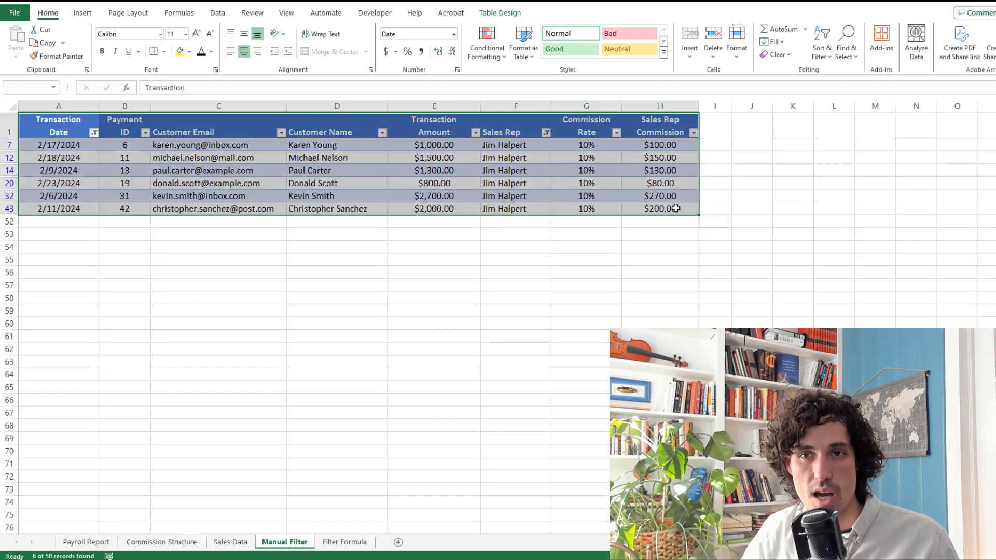
left_click(646, 298)
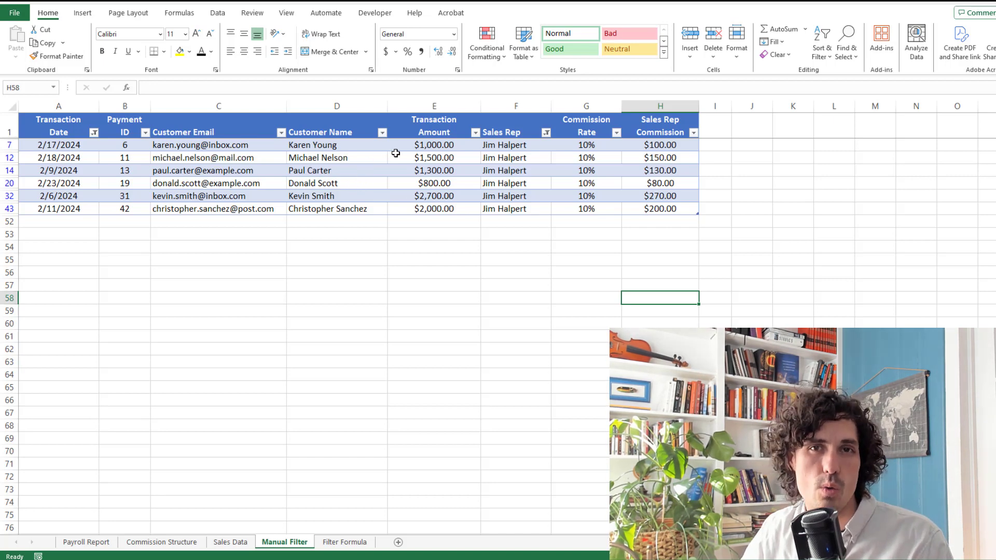
left_click(514, 157)
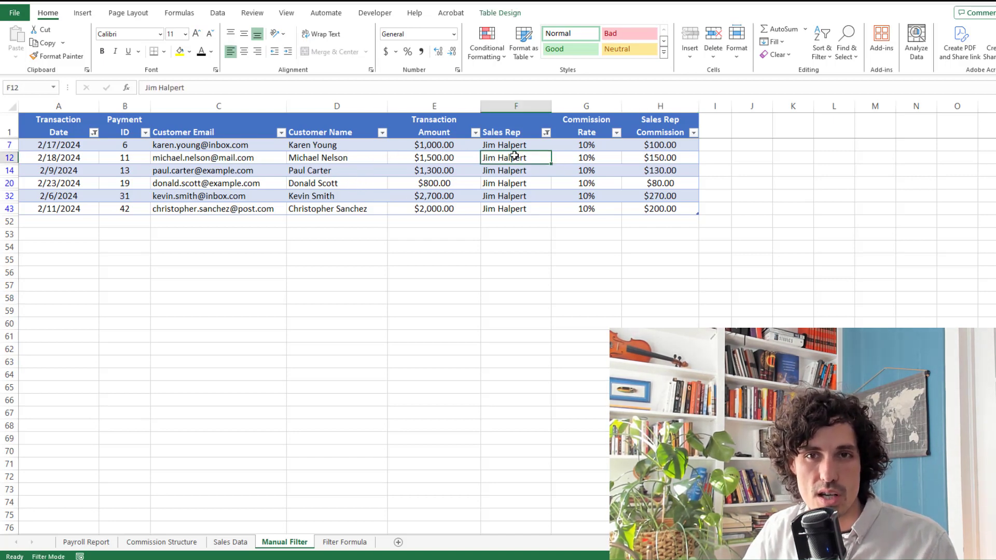
left_click(72, 133)
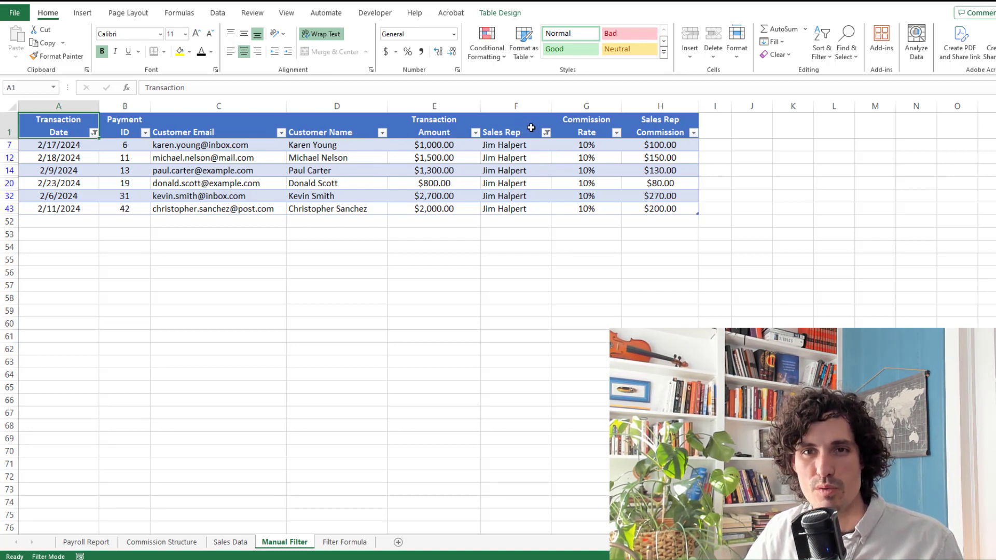
Step: Clear all filters with Sort & Filter > Clear, restoring all 50 transactions
left_click(531, 128)
left_click(546, 133)
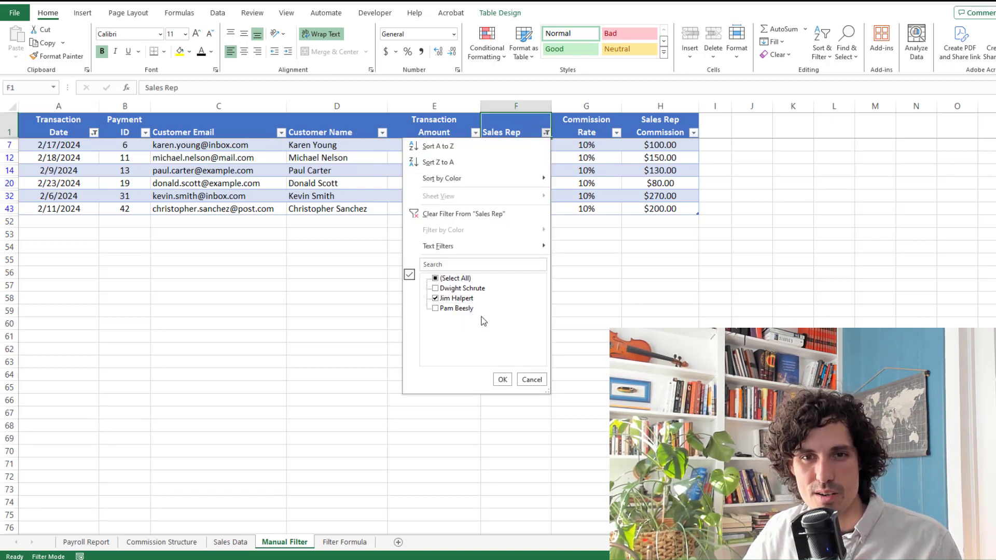
key("Escape")
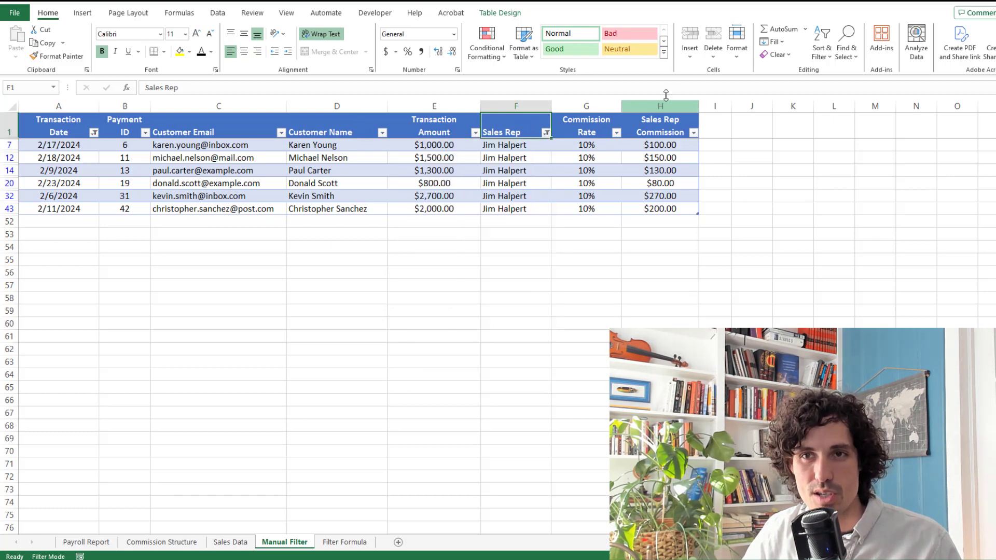
left_click(822, 47)
left_click(839, 136)
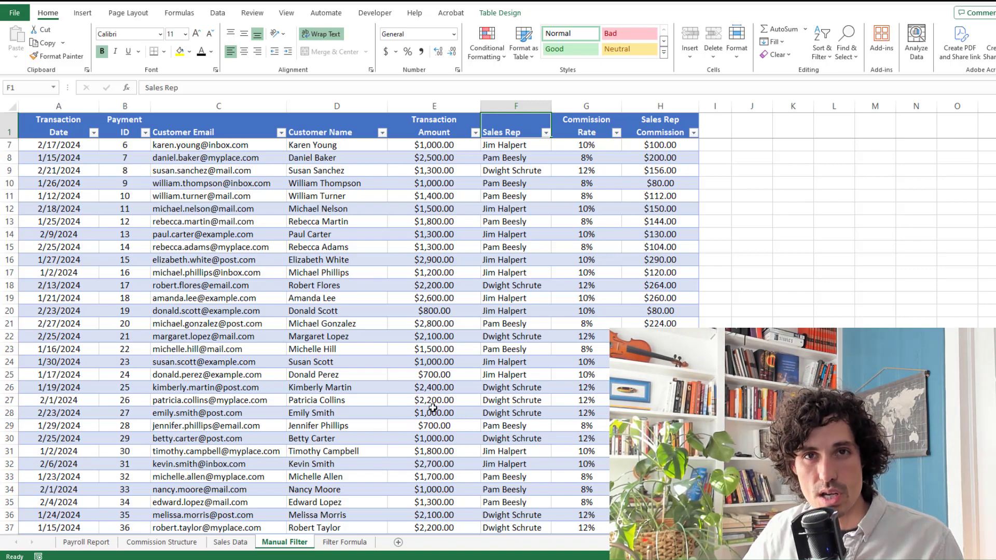
Step: On the Filter Formula sheet, review the A4:H4 headers, Sales Rep and 1/1/2024–2/28/2024 dates
left_click(345, 542)
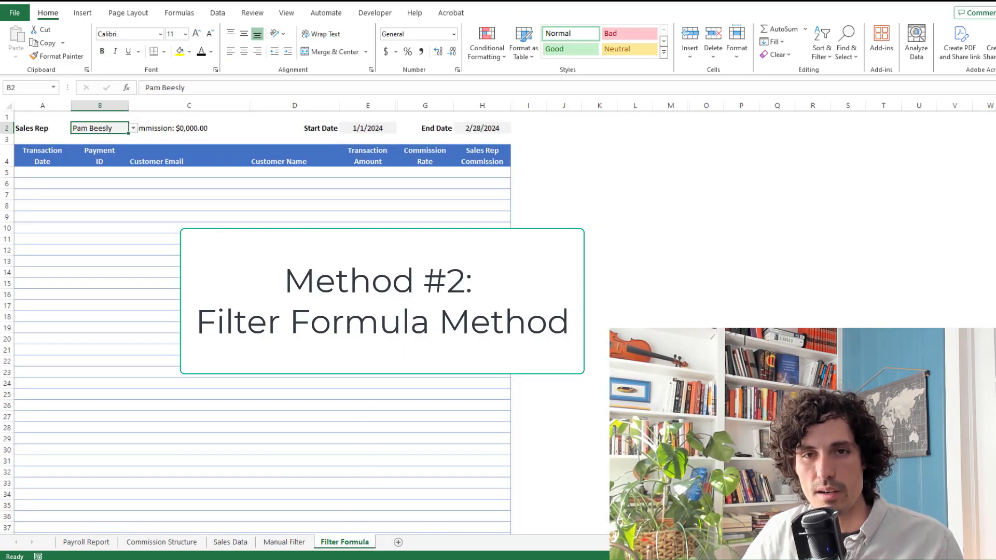
left_click(612, 158)
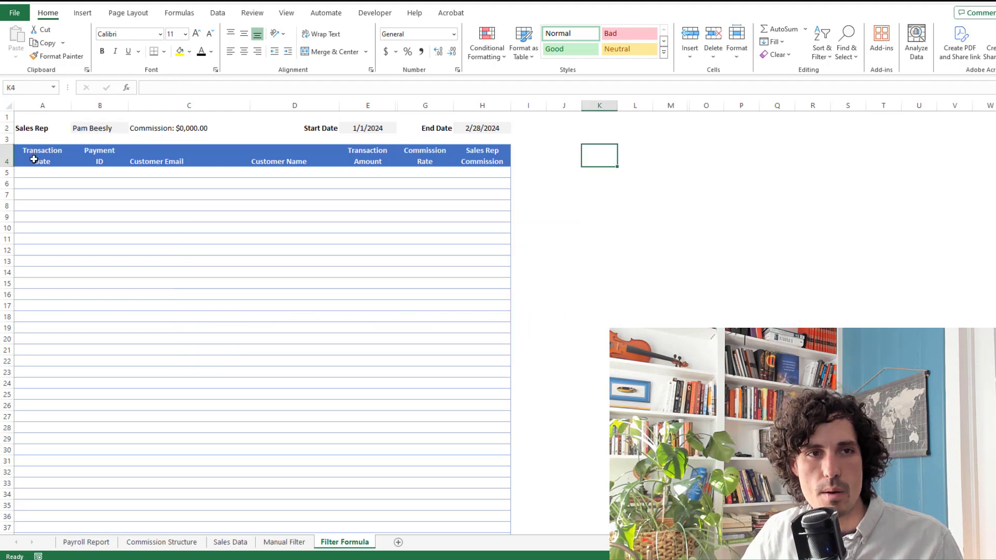
left_click_drag(33, 159, 478, 153)
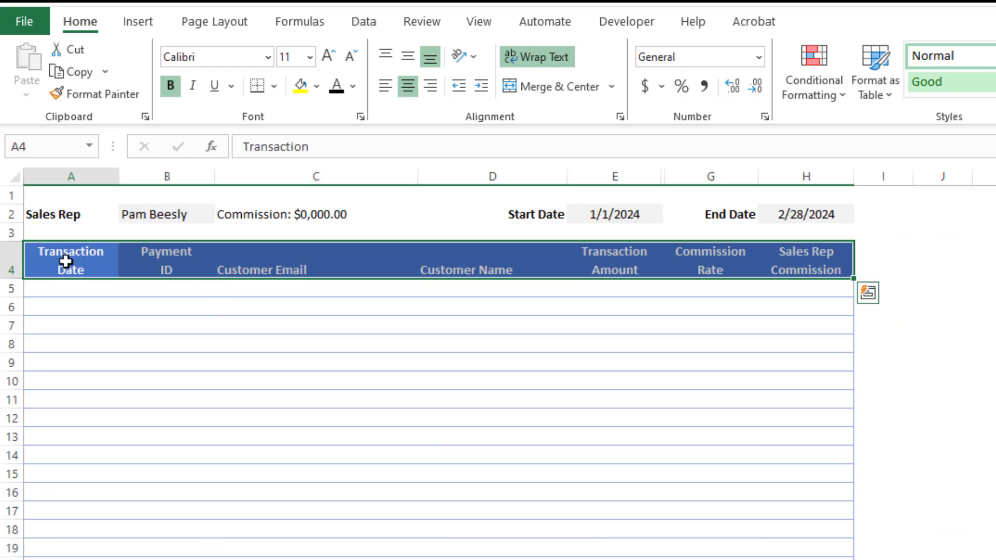
left_click_drag(64, 257, 796, 254)
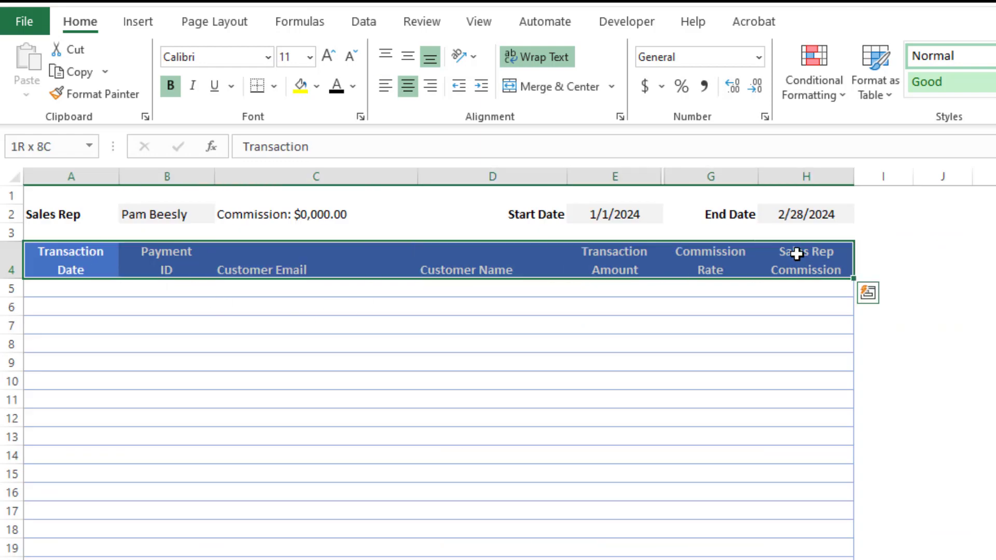
left_click(48, 215)
left_click(157, 213)
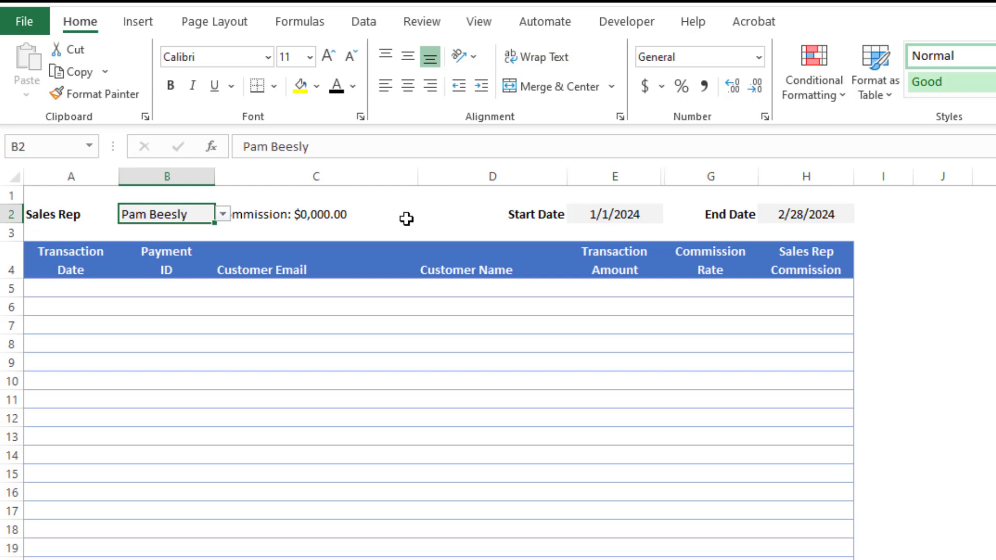
left_click(643, 210)
left_click(813, 215)
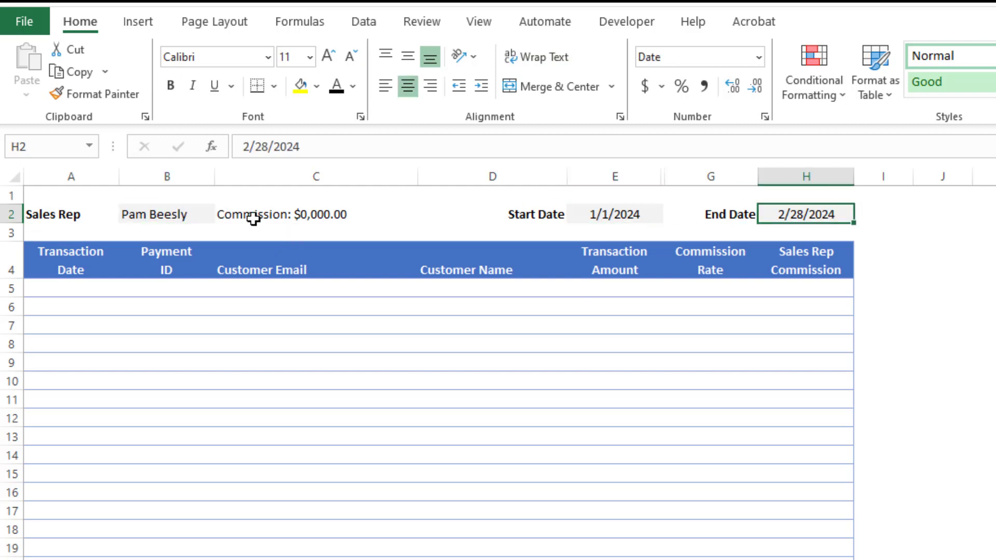
Step: Pick Jim Halpert, then Dwight Schrute, from the B2 sales rep dropdown
left_click(178, 216)
left_click(226, 214)
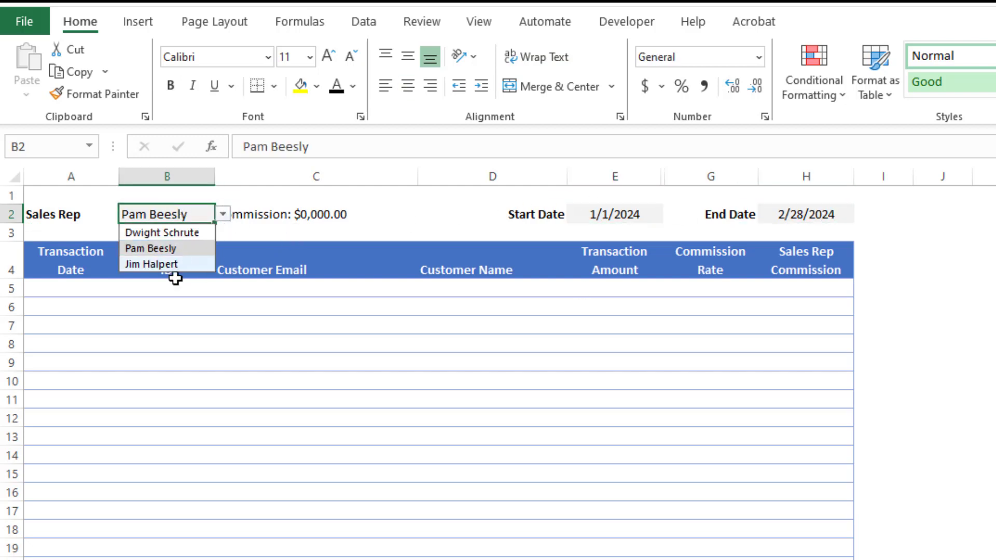
left_click(178, 261)
left_click(221, 220)
left_click(200, 216)
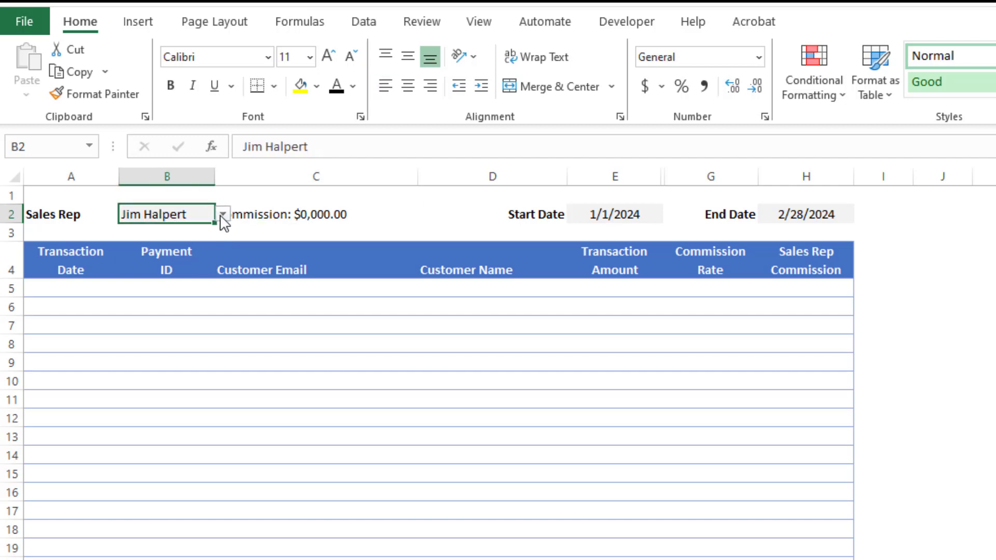
left_click(222, 214)
left_click(193, 232)
left_click(337, 215)
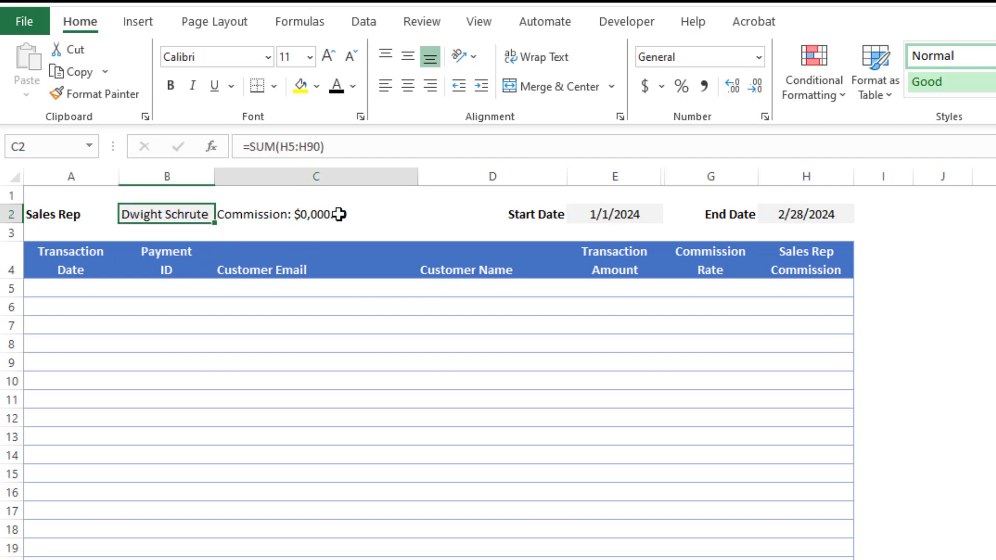
Step: Set the sales rep back to Pam Beesly and select A5 for the results
left_click(620, 214)
left_click(823, 214)
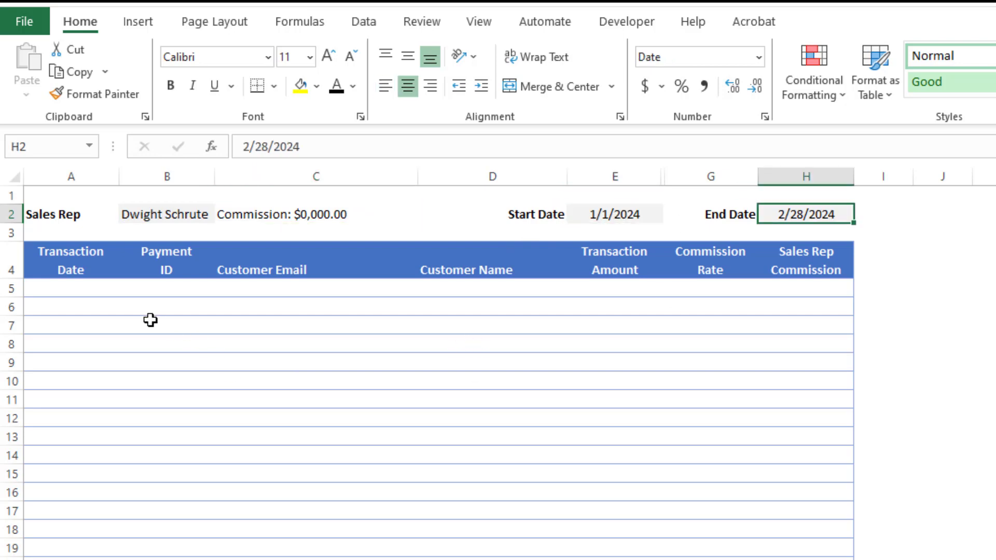
left_click(68, 290)
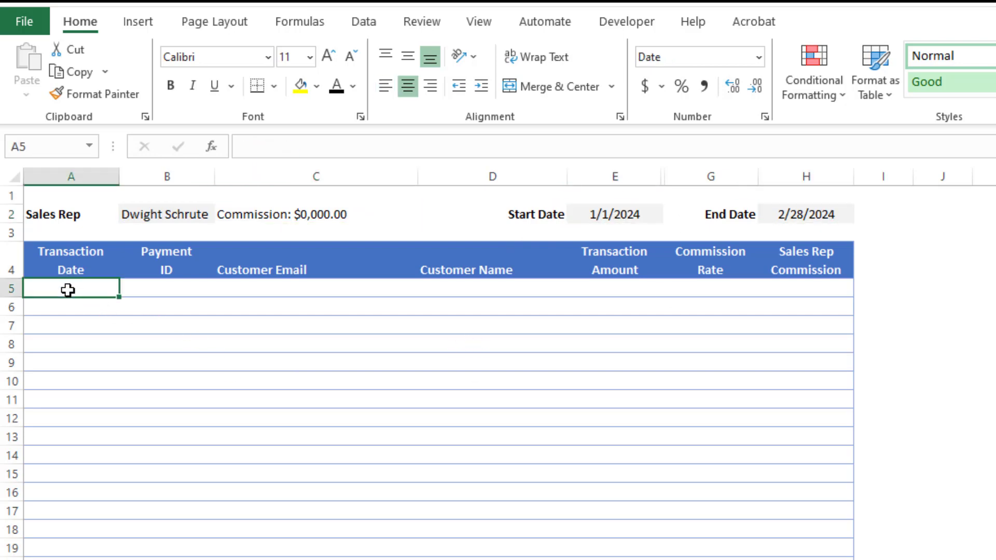
left_click(164, 215)
left_click(222, 214)
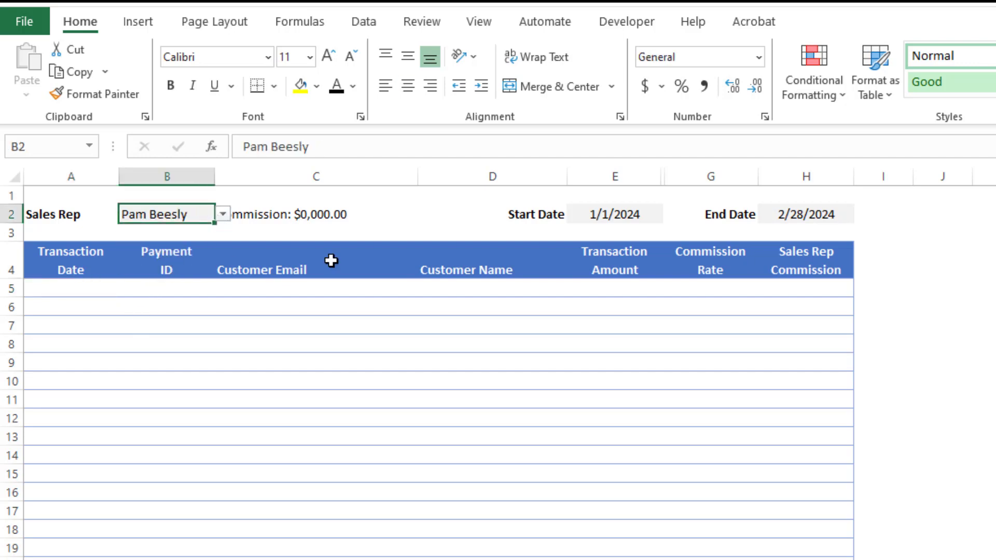
left_click(819, 216)
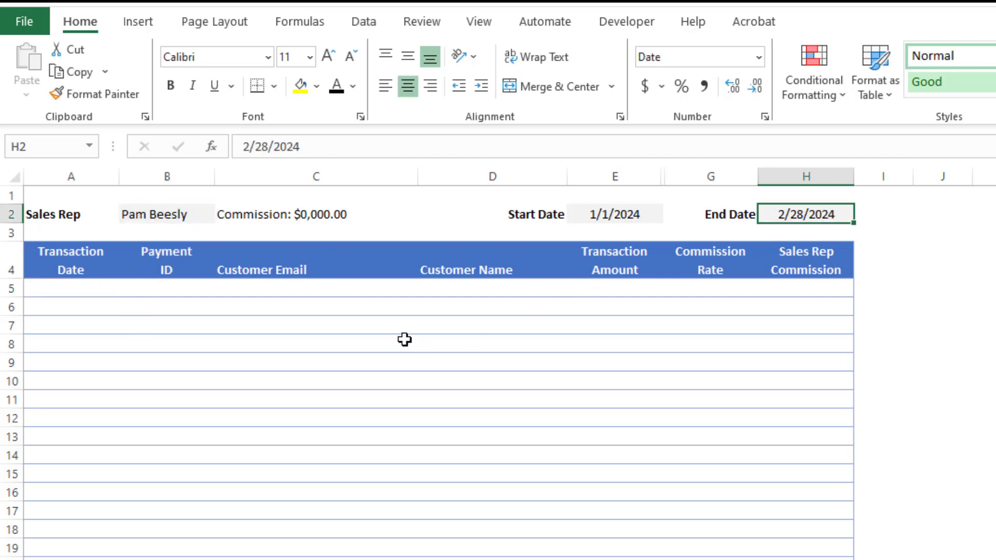
left_click(59, 288)
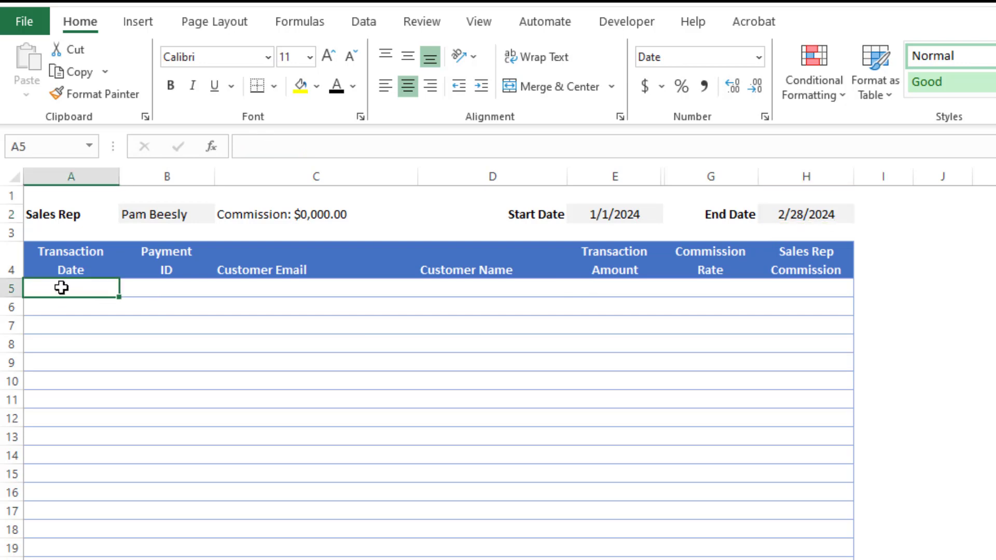
Step: Type =filter( in A5 and use the whole Table24 from Manual Filter as the array
type("=filter(")
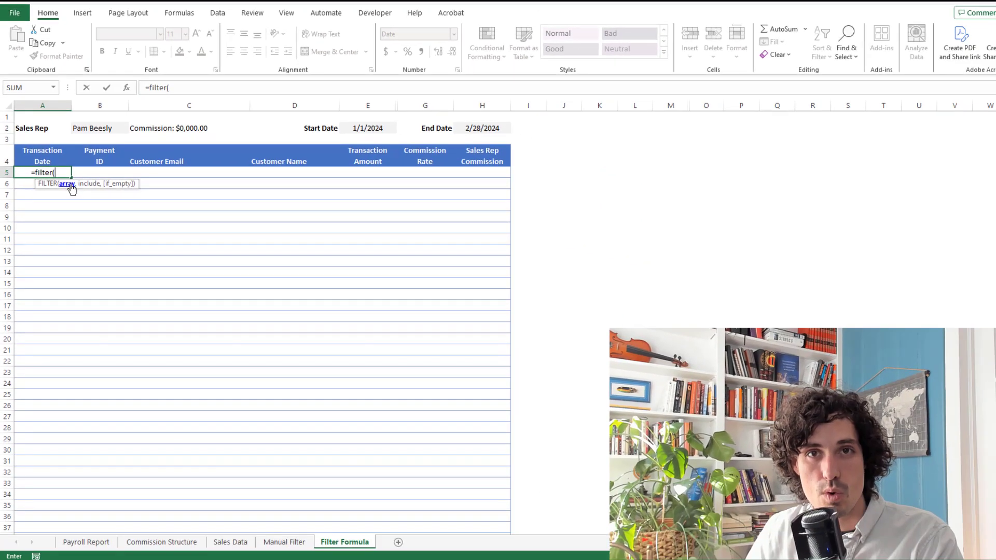
left_click(285, 543)
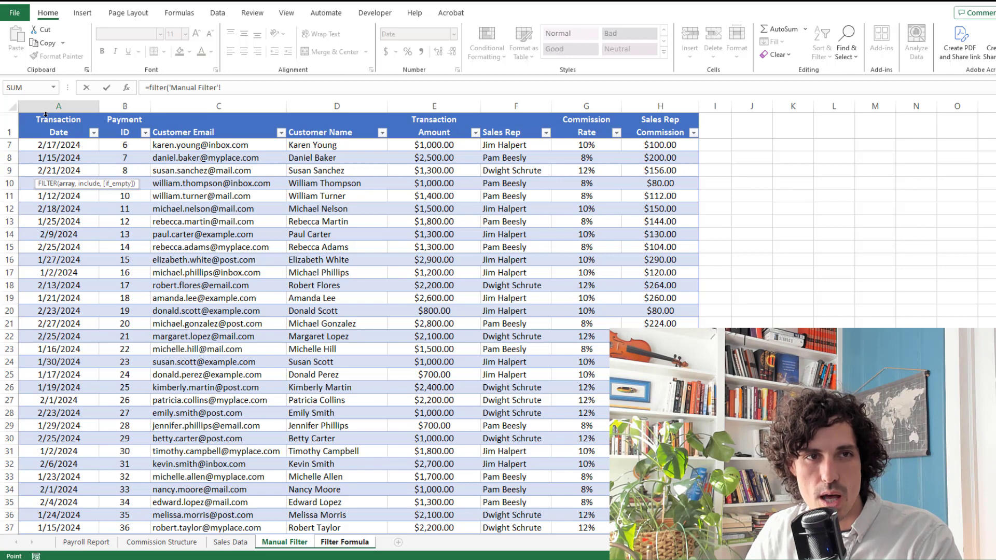
left_click_drag(46, 114, 648, 117)
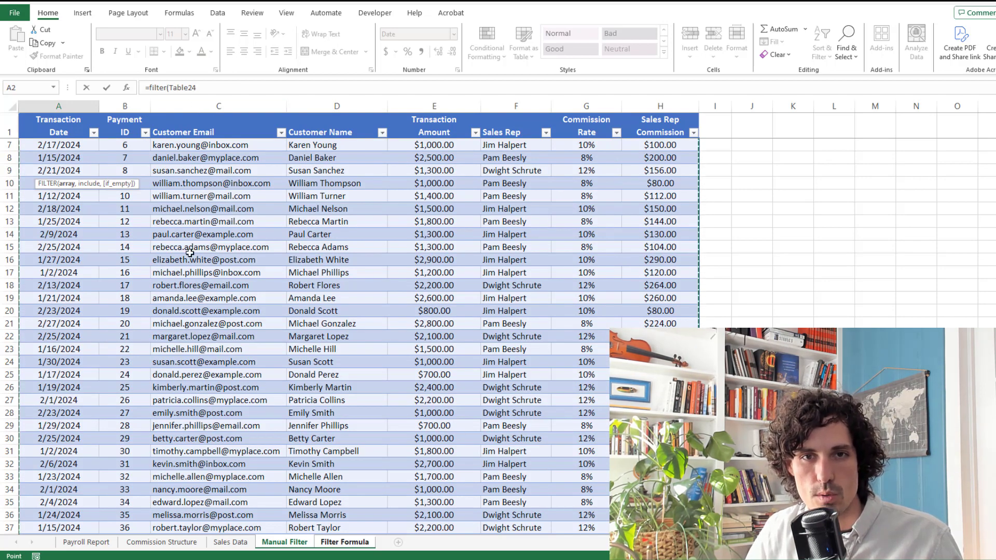
left_click(209, 86)
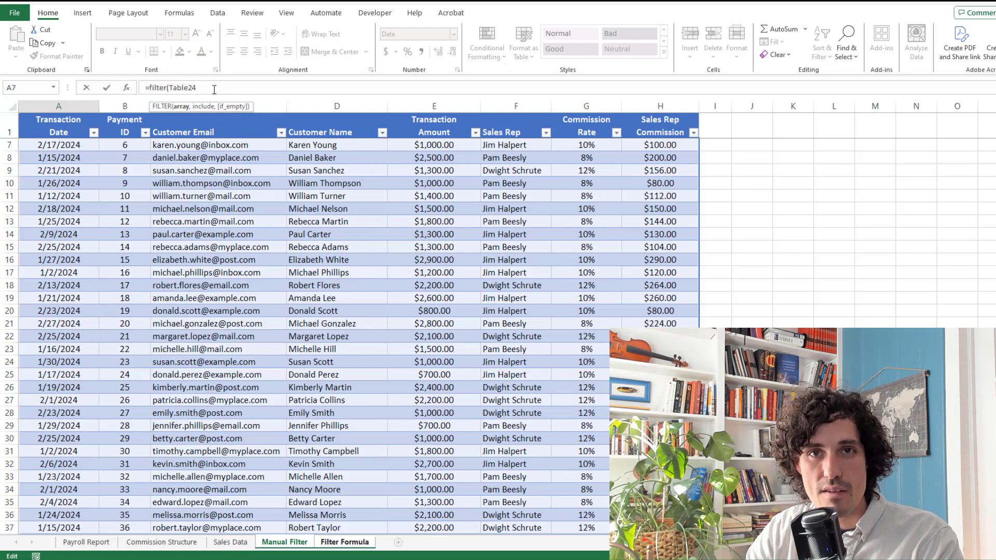
type(",")
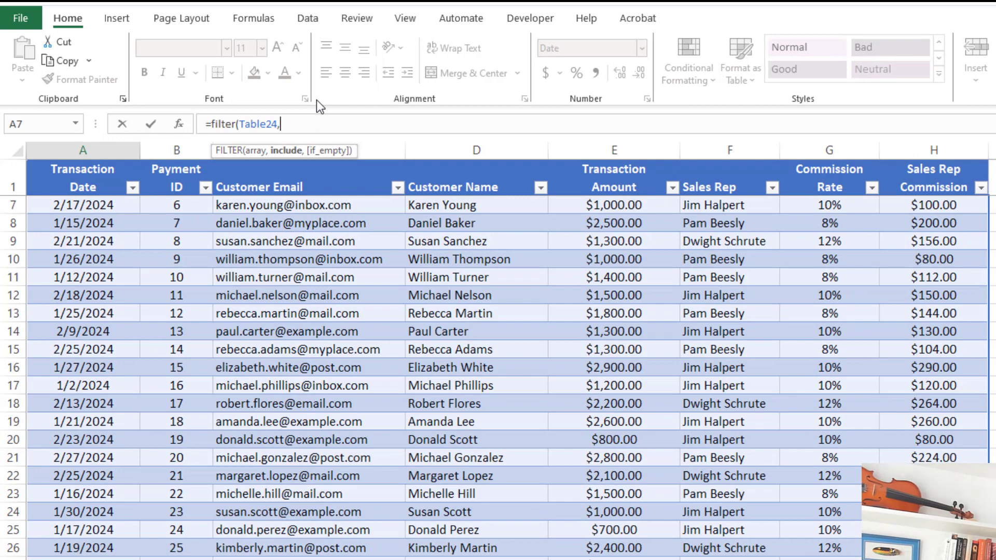
Step: Add the include condition (Table24[Sales Rep]='Filter Formula'!B2) to the formula
type("(")
left_click(708, 166)
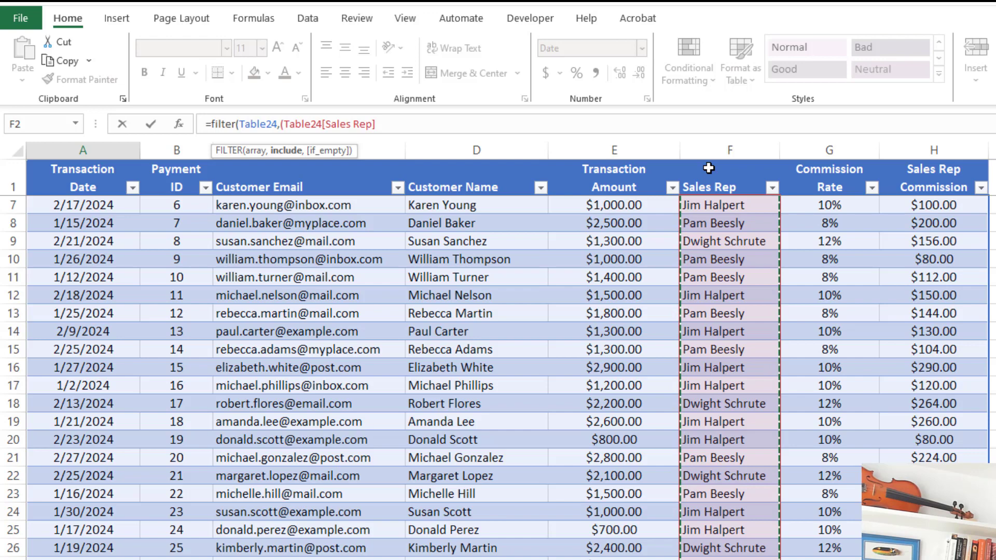
type("=")
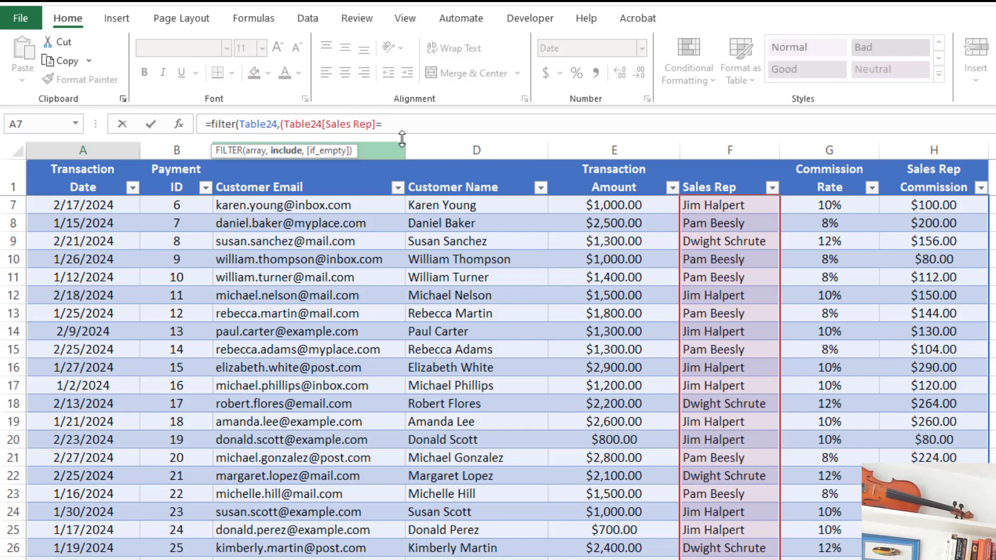
key("ctrl+Page_Up")
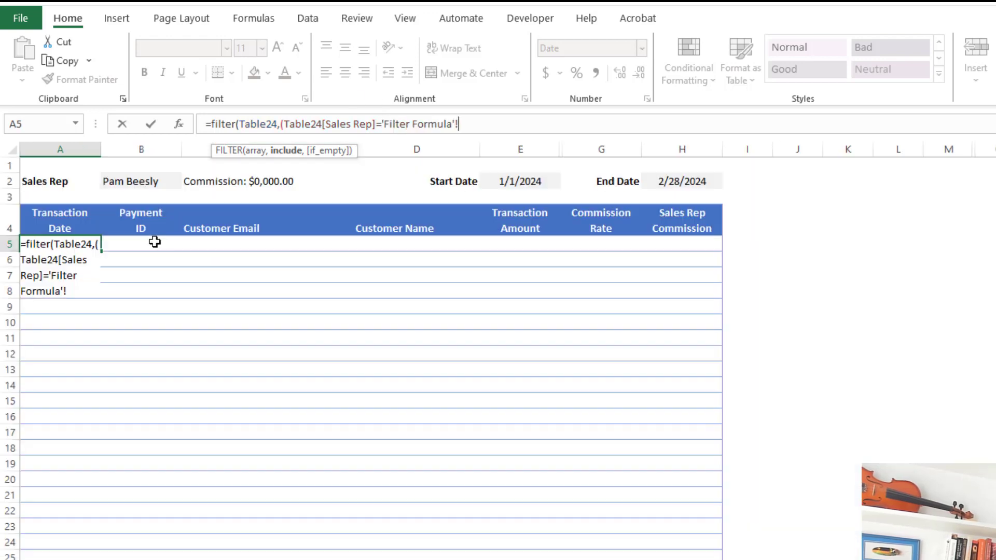
left_click(132, 181)
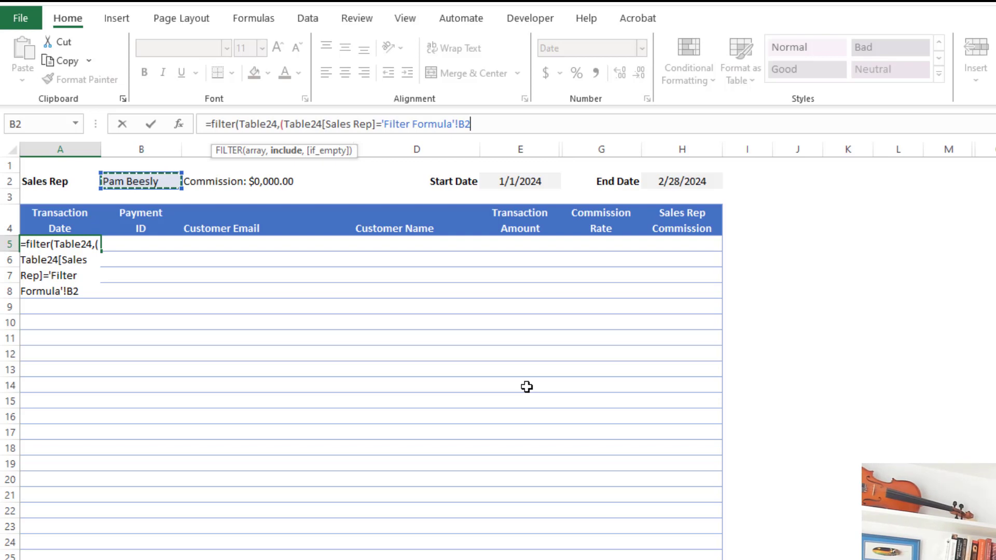
type(")*(")
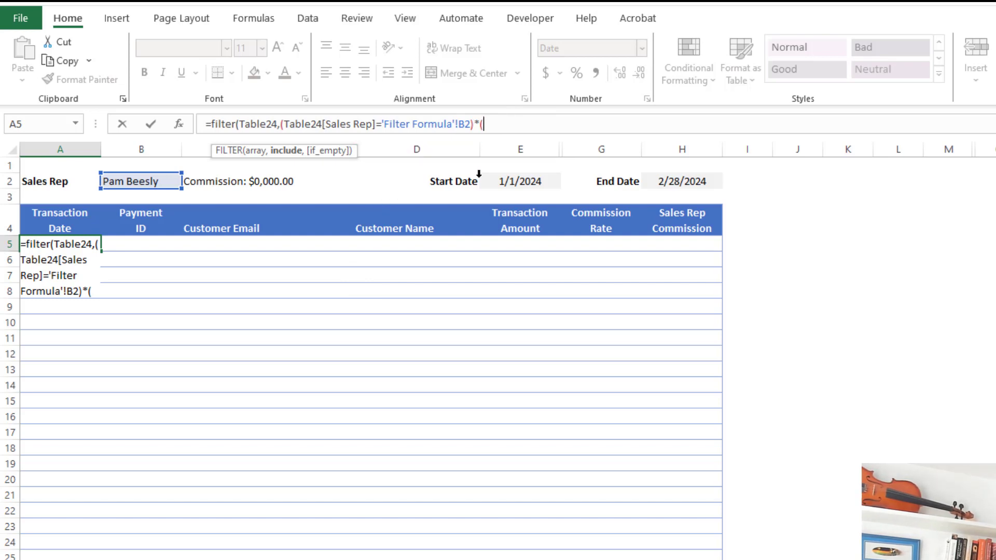
Step: Add the start-date condition (Table24[Transaction Date]>=E2) to the formula
left_click(396, 553)
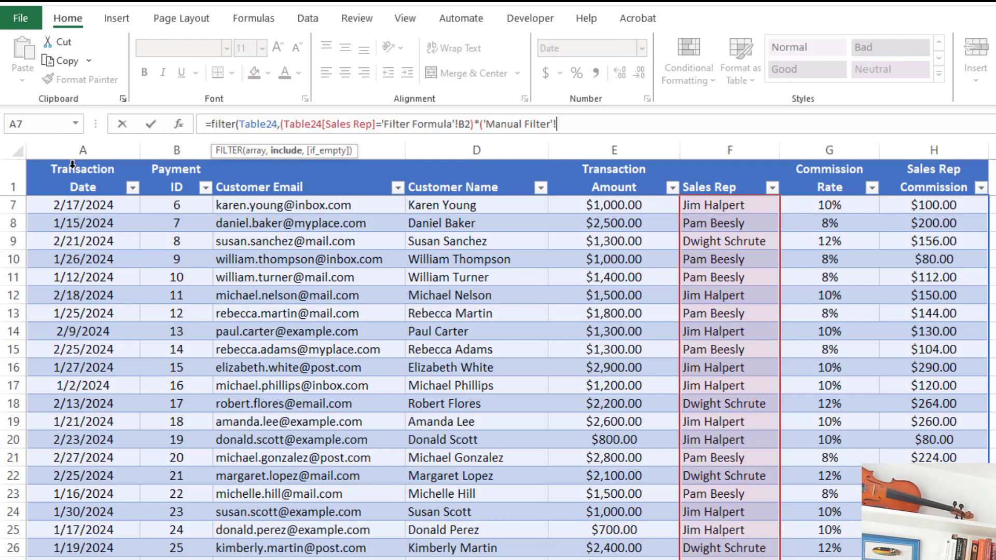
left_click(72, 166)
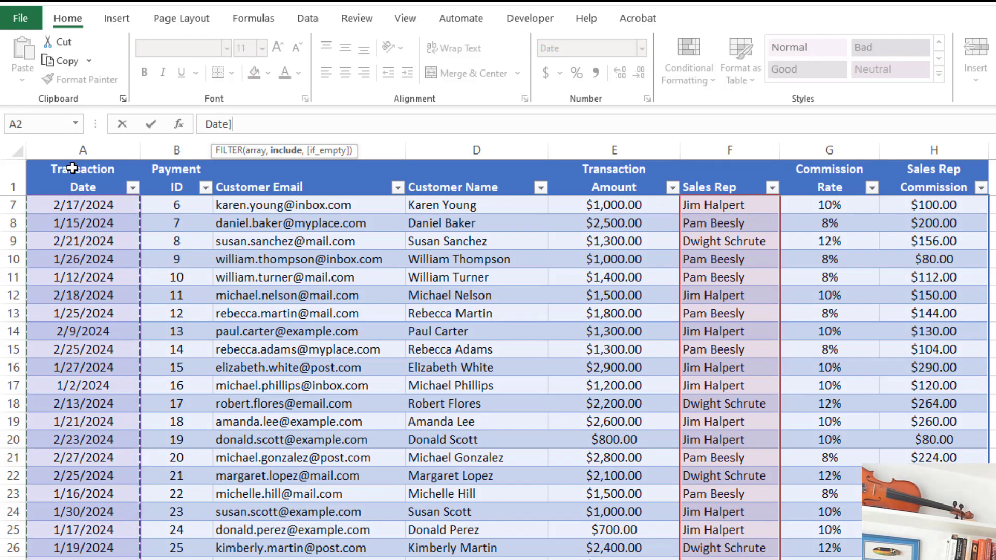
type(">")
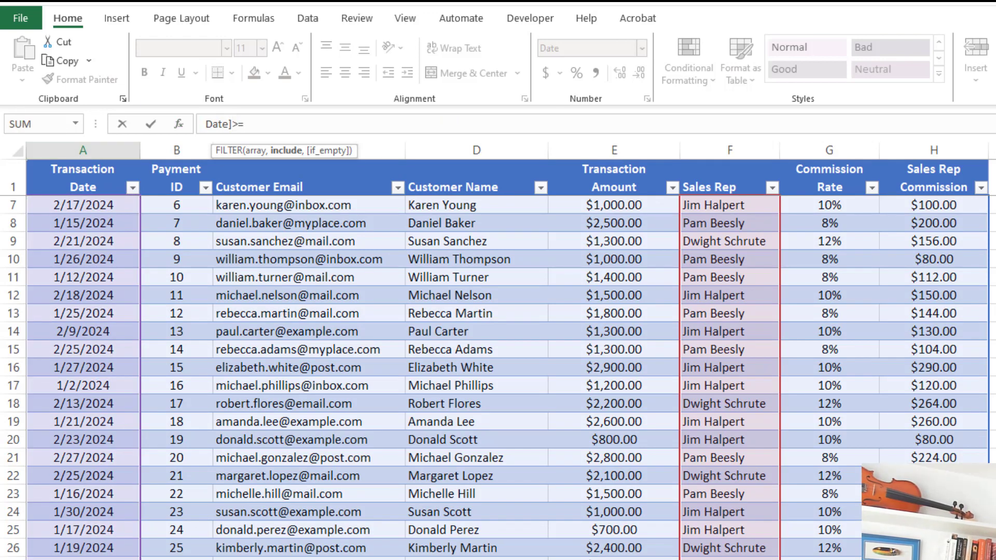
type("=")
key("ctrl+Page_Up")
left_click(516, 181)
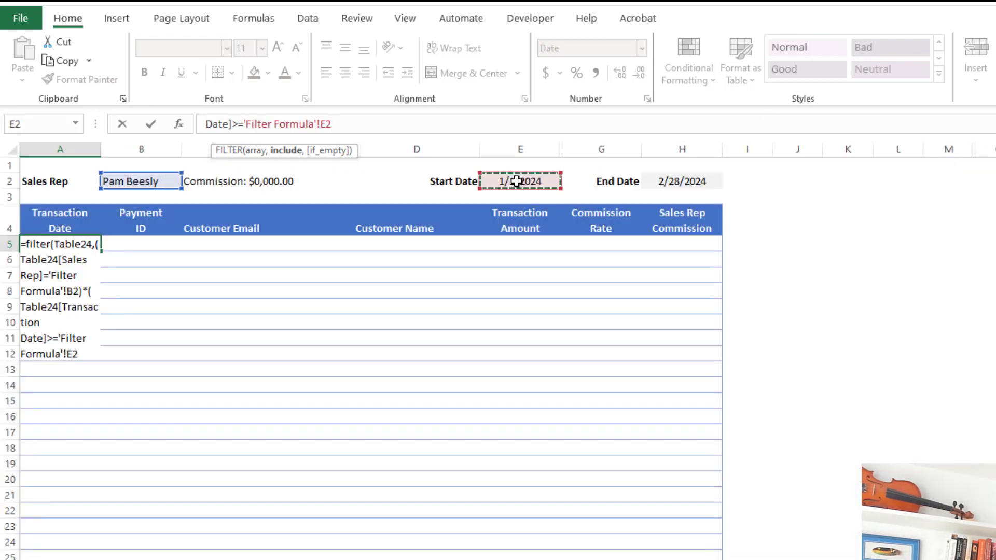
type(")*(")
Step: Add the end-date condition (Table24[Transaction Date]<=H2) and close the parentheses
key("ctrl+Page_Down")
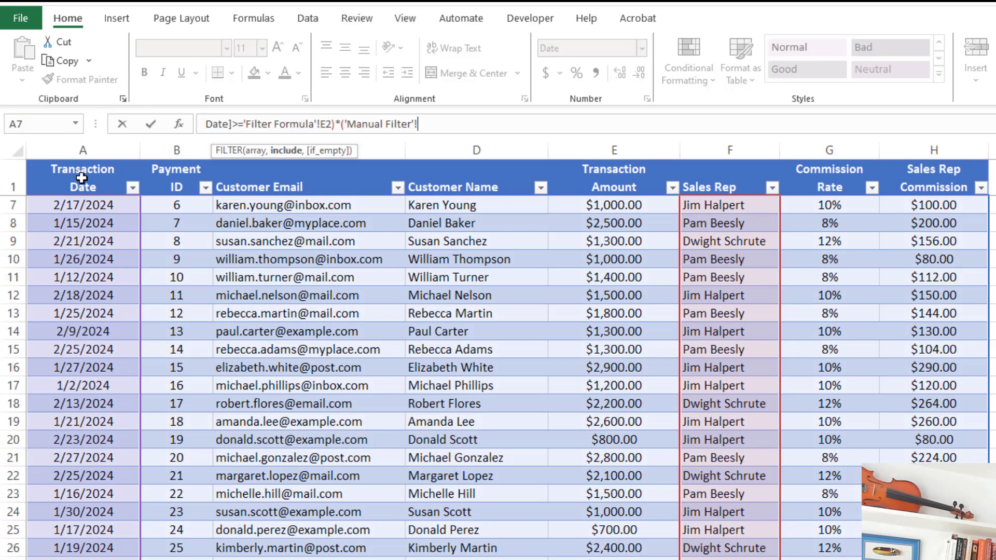
left_click(81, 164)
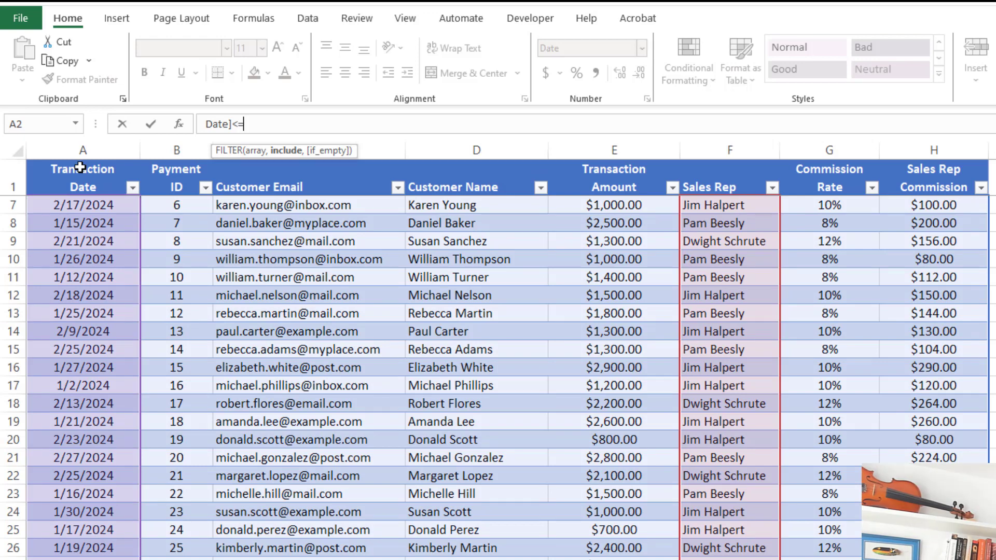
type("<=")
key("ctrl+Page_Up")
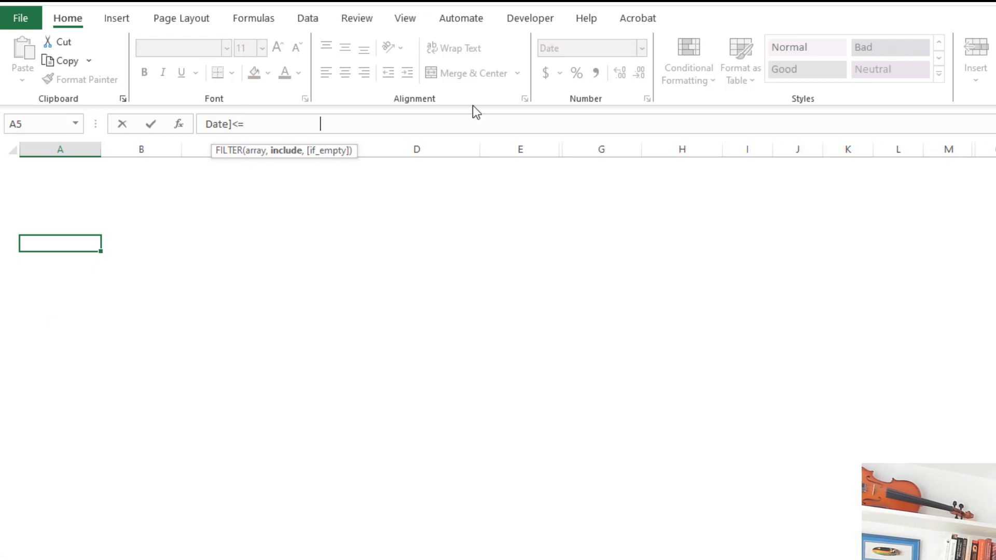
left_click(675, 187)
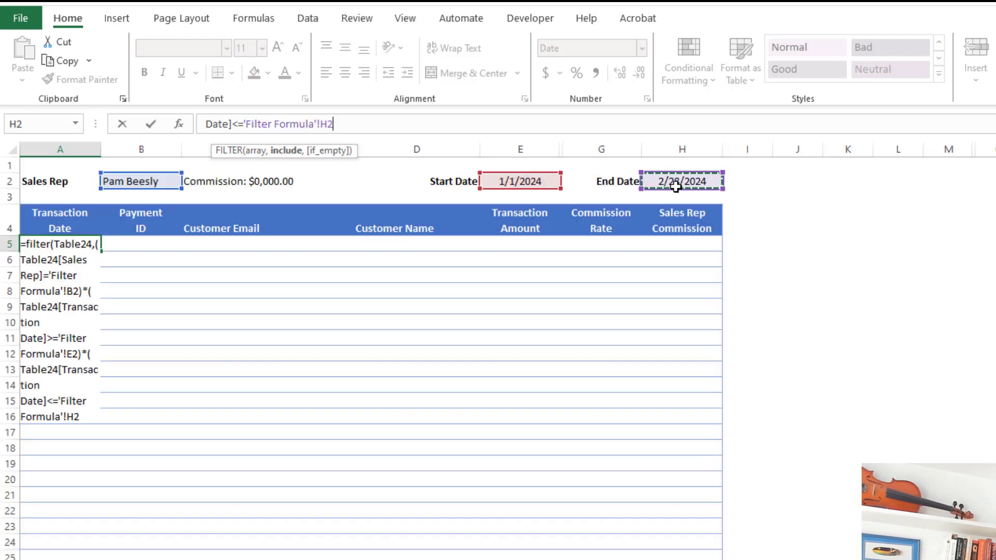
type(")")
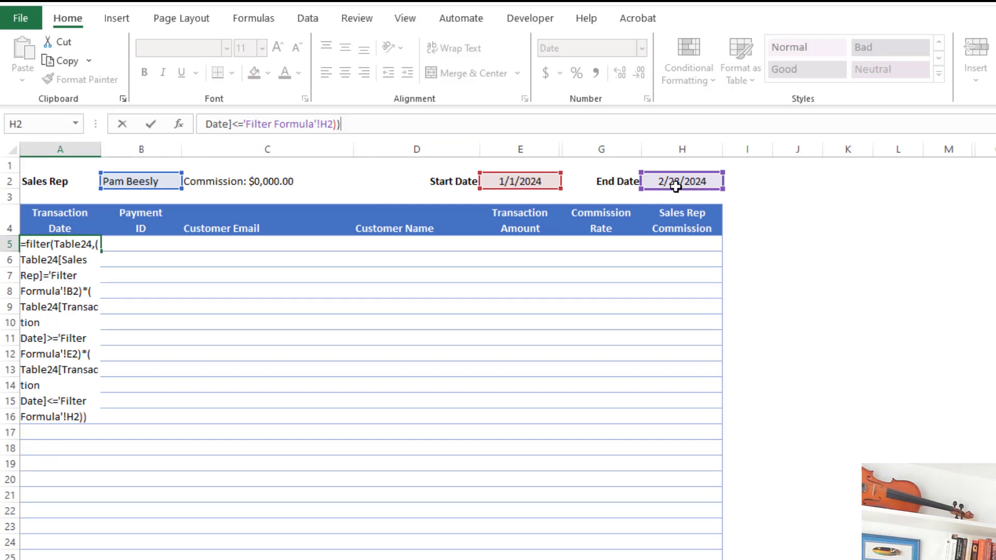
Step: Commit the FILTER formula and change the End Date in H2 to 1/31/2024
key("Return")
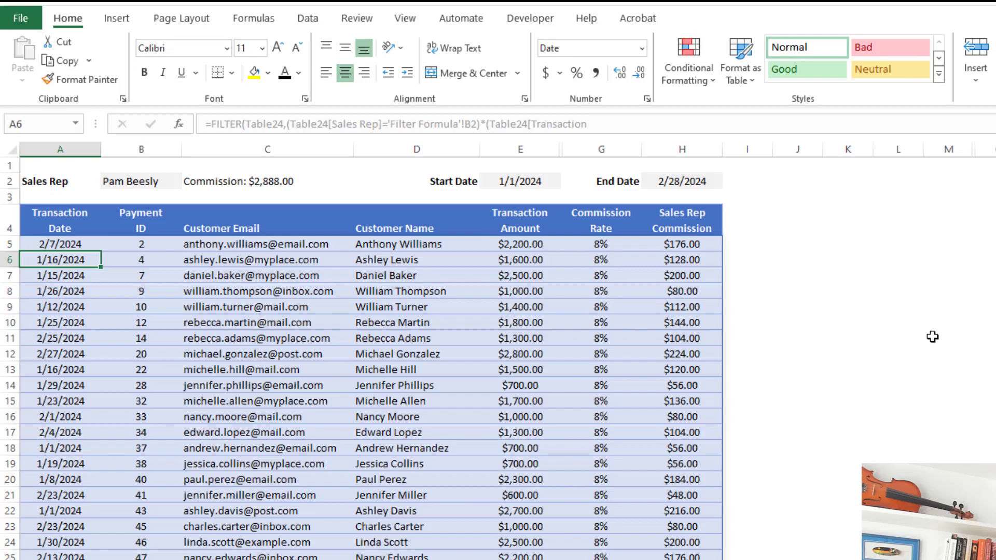
left_click(813, 321)
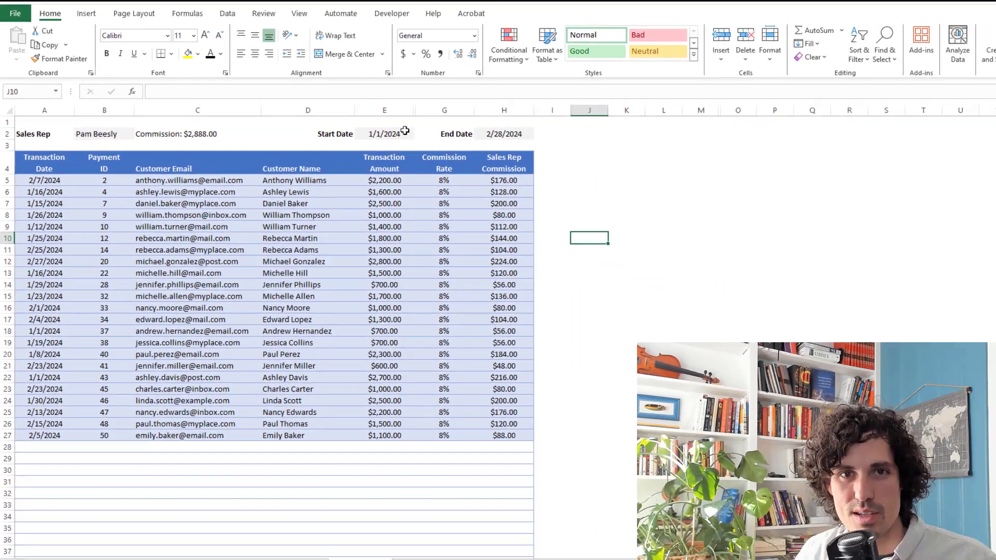
left_click(520, 181)
left_click(484, 128)
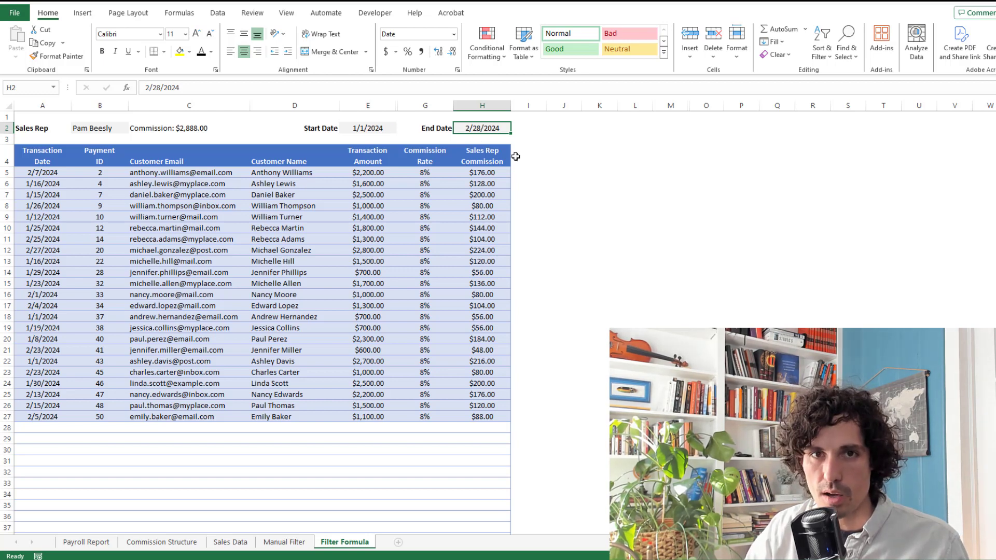
type("1/31/2024")
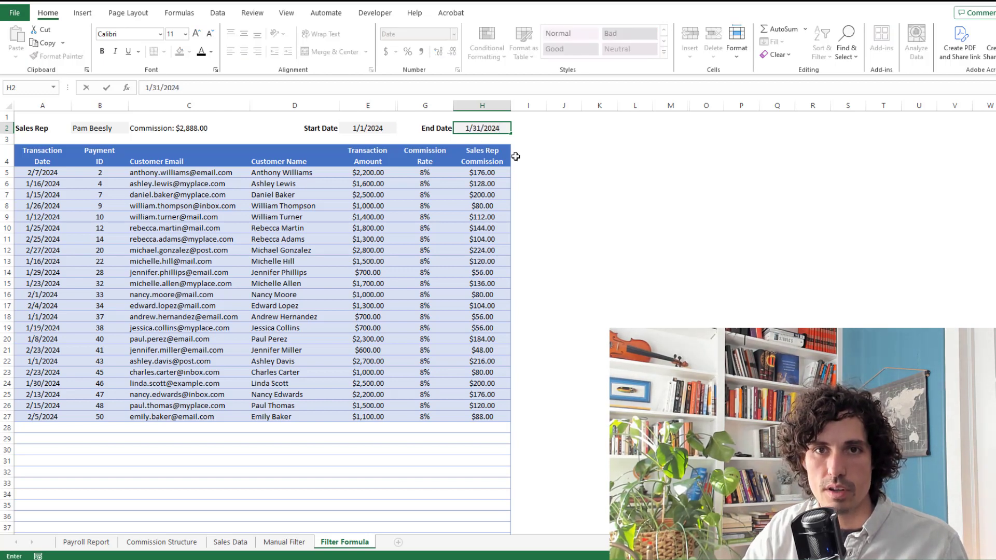
key("Return")
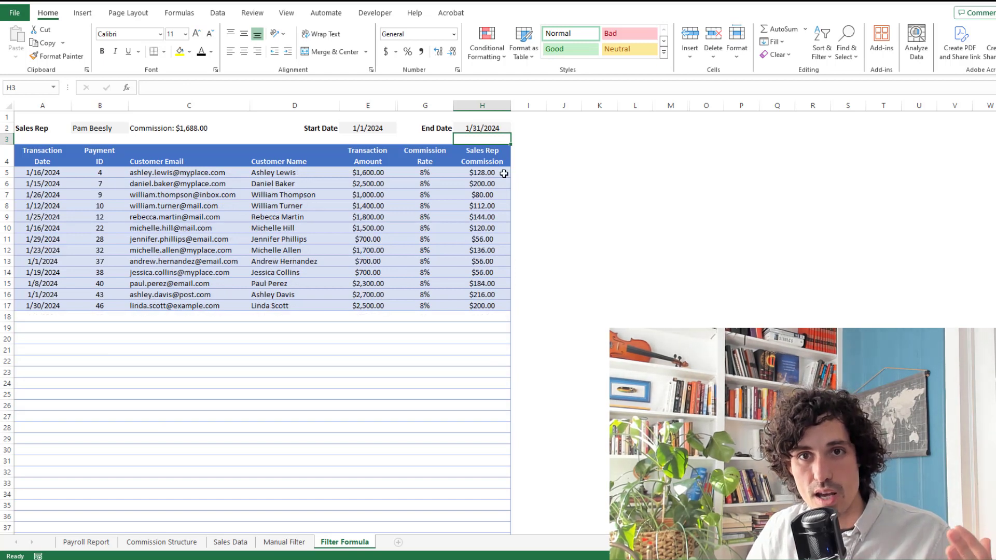
Step: Try the first and last reps in B2, then return to the original rep ($1,688.00)
left_click(97, 129)
left_click(134, 128)
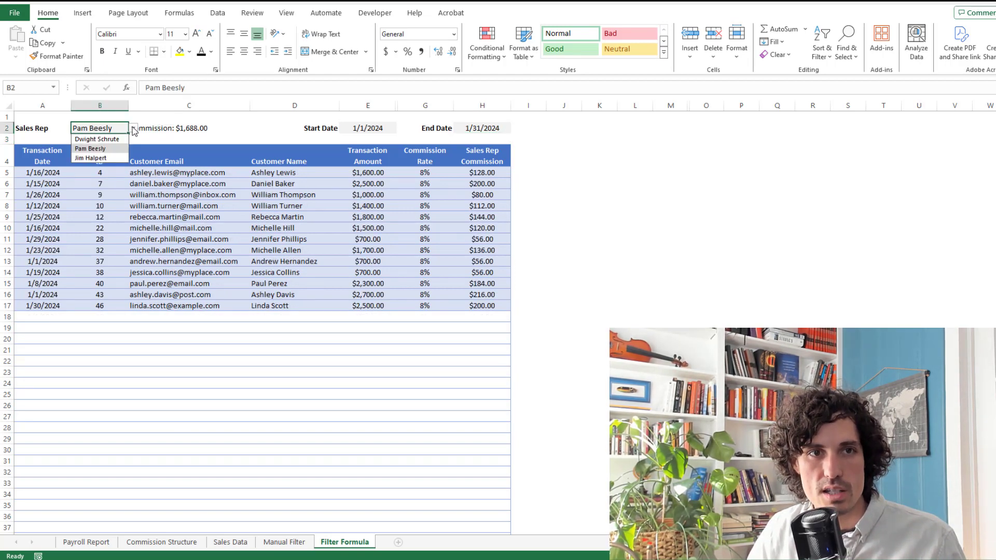
left_click(109, 140)
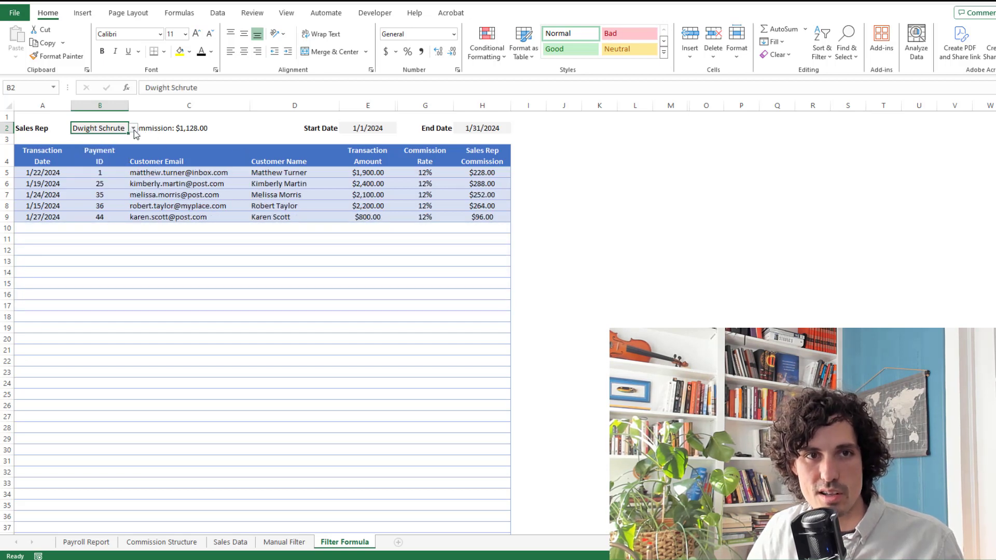
left_click(134, 129)
left_click(97, 158)
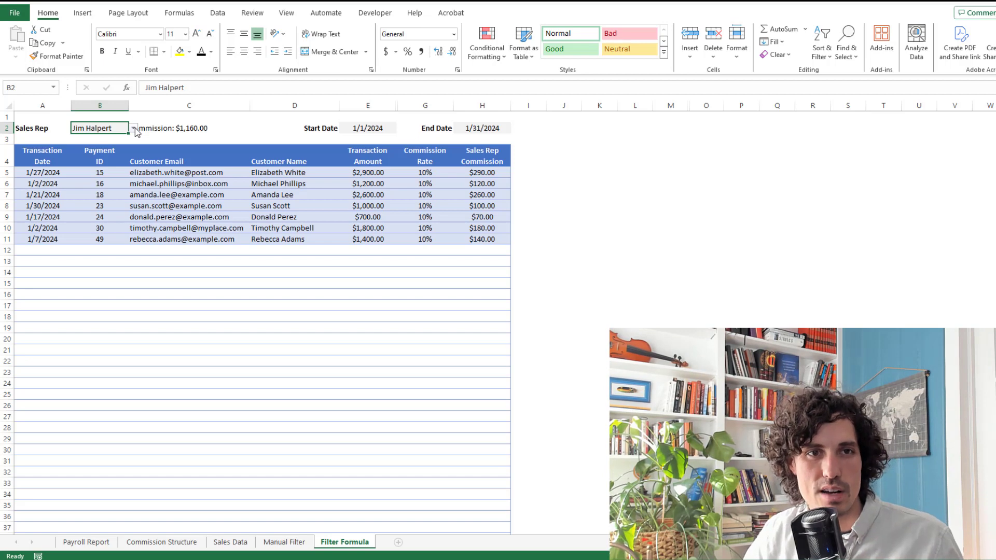
left_click(134, 129)
left_click(101, 149)
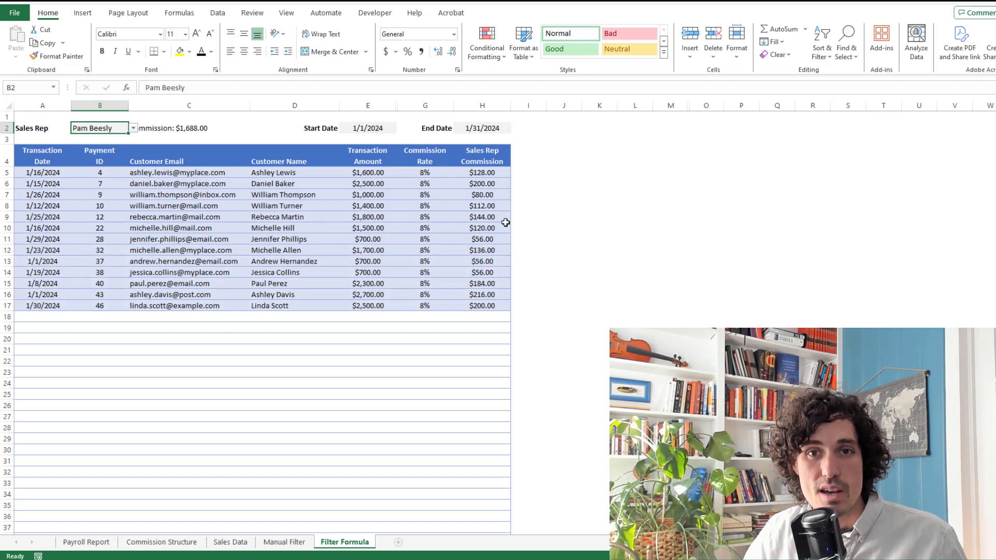
left_click(570, 193)
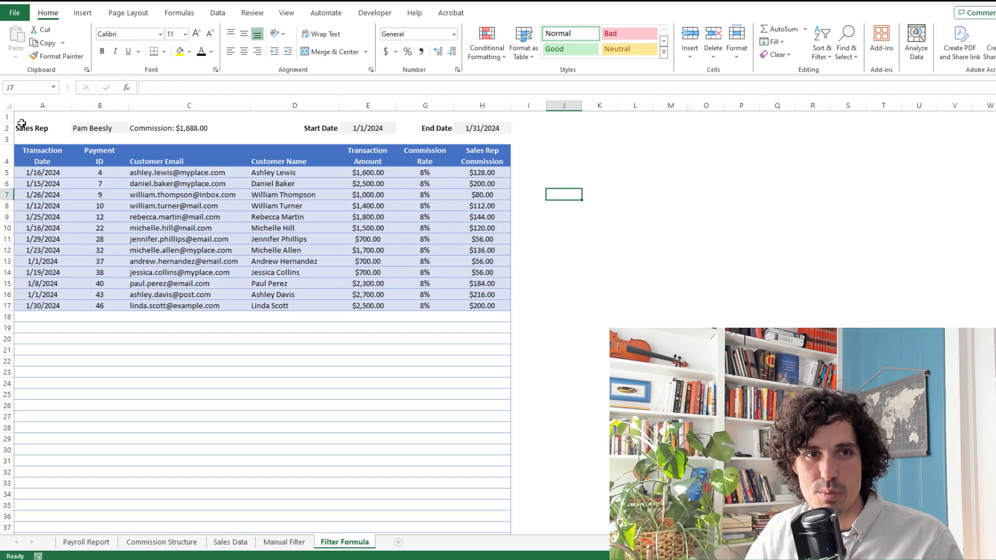
Step: Preview printing, compare the Manual Filter and Filter Formula sheets, ending on Manual Filter
key("ctrl+p")
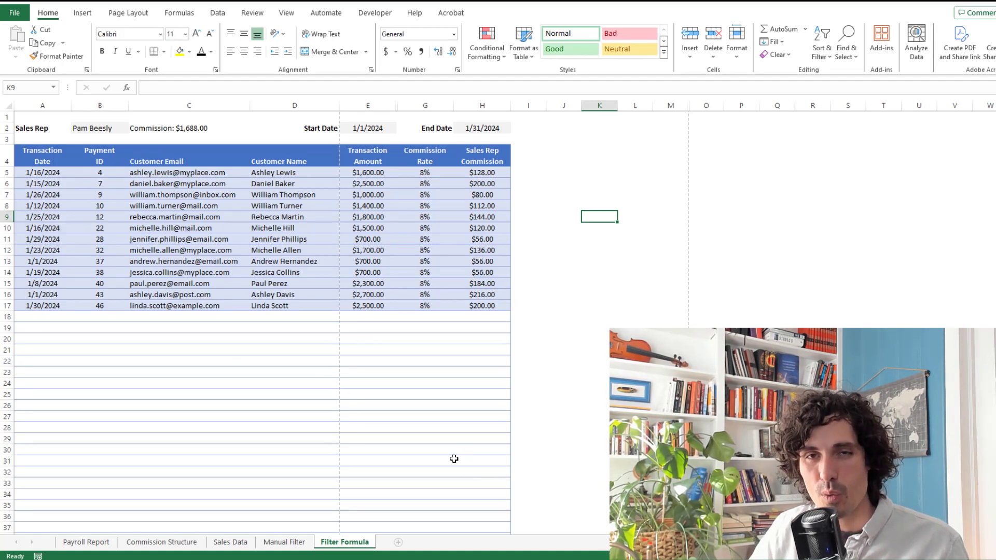
left_click(285, 542)
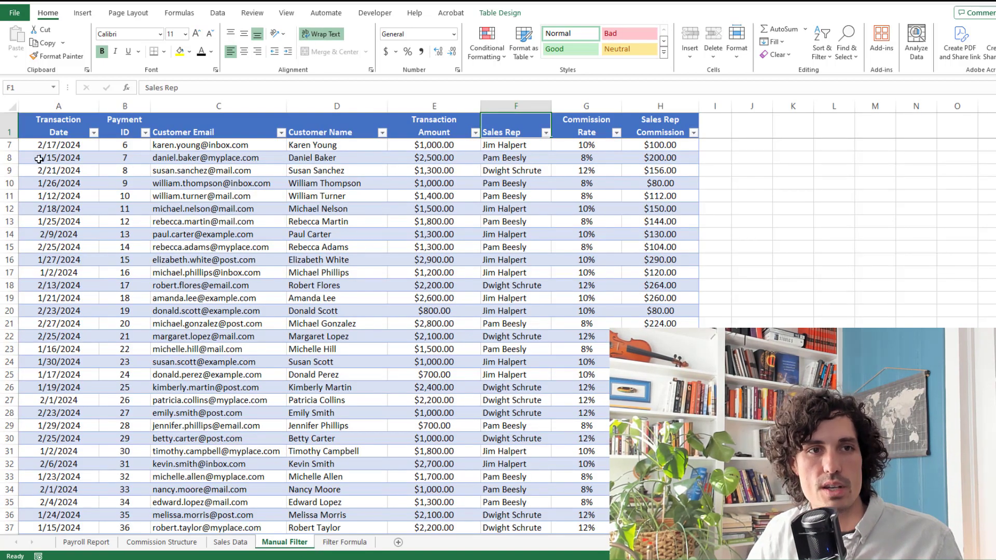
left_click_drag(49, 142, 659, 375)
left_click(325, 159)
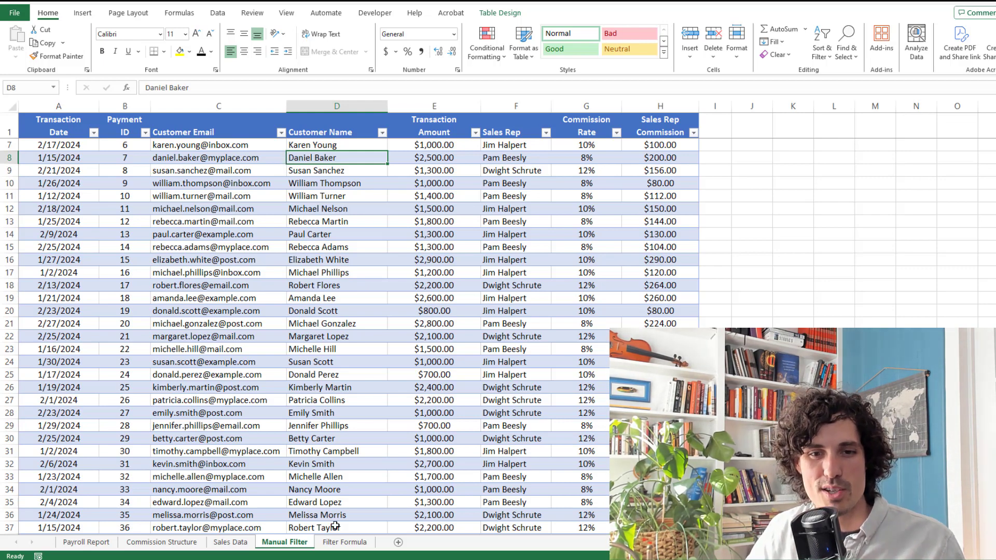
left_click(344, 542)
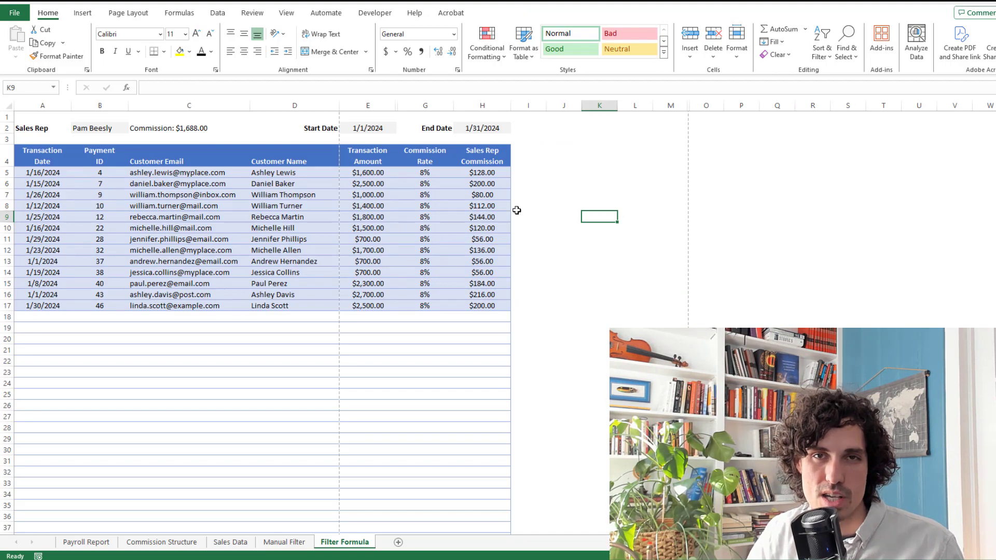
left_click(283, 543)
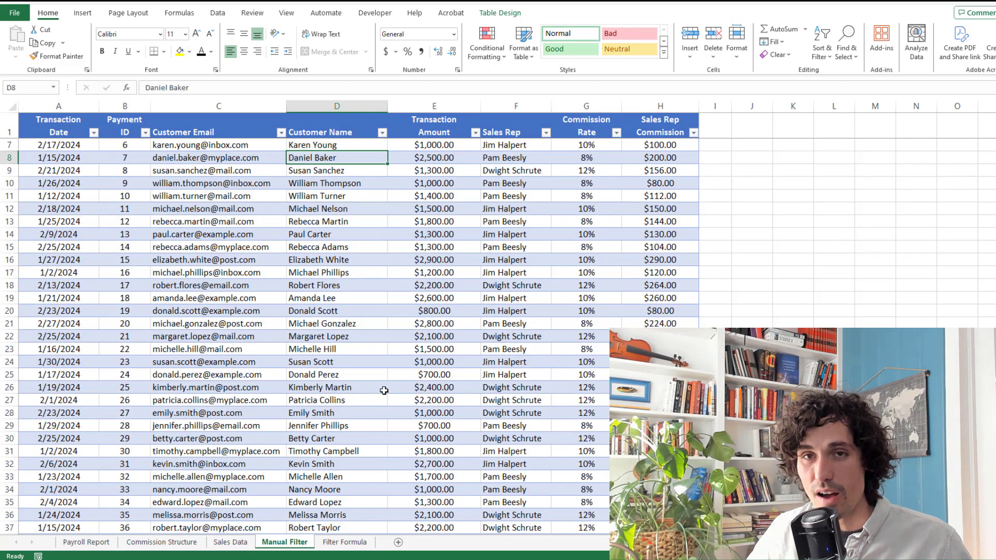